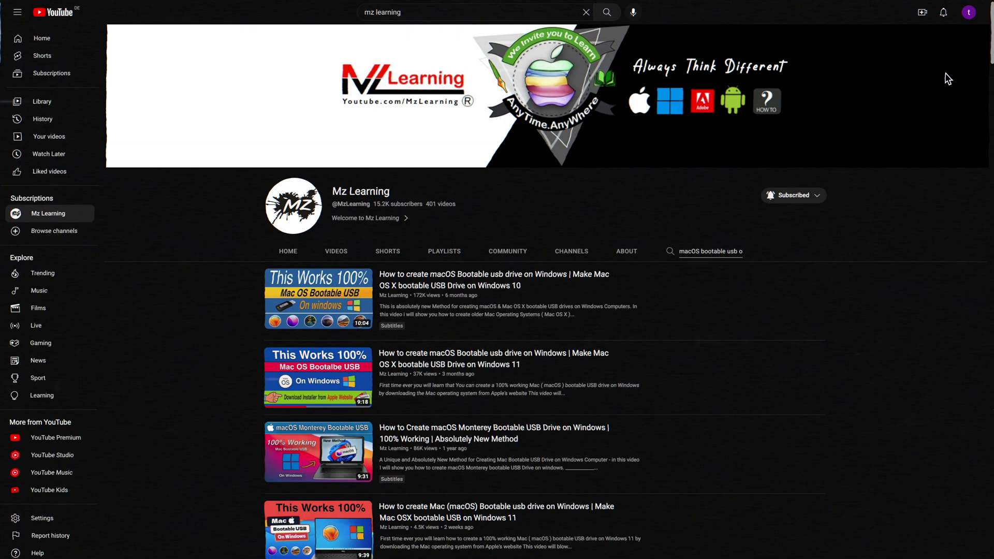
Scroll down through the Mz Learning channel's macOS bootable USB video results
{"action": "scroll", "coordinate": [990, 60], "scroll_direction": "down", "scroll_amount": 3}
{"action": "left_click_drag", "start_coordinate": [990, 60], "coordinate": [990, 112]}
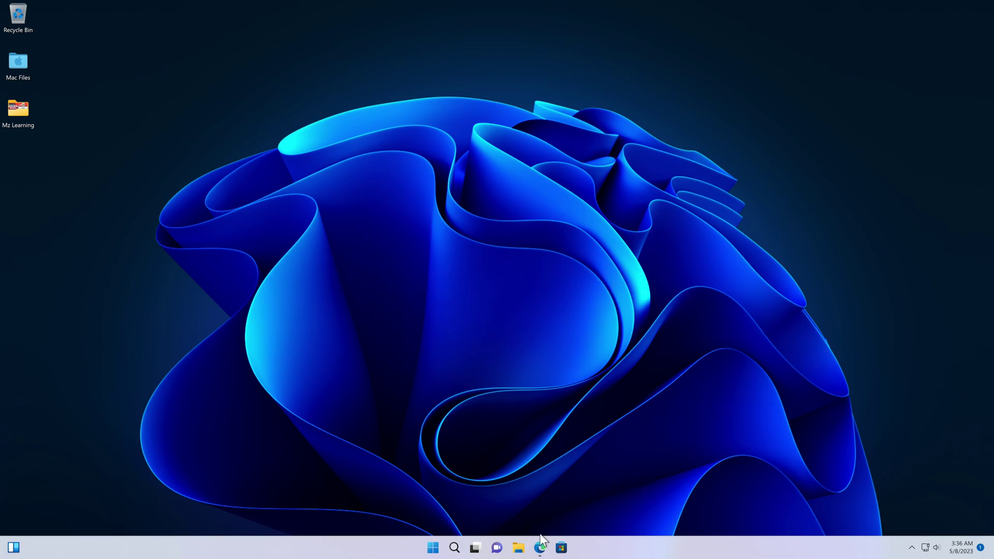
Restore the Apple Support page and scroll down to the lists from Ventura 13 to Lion 10.7
{"action": "left_click", "coordinate": [540, 548]}
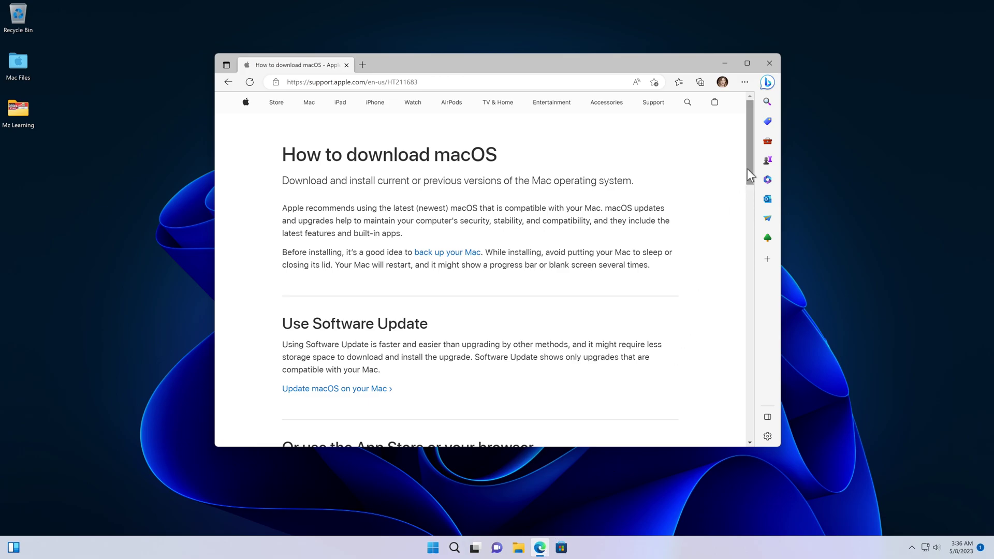
{"action": "scroll", "coordinate": [748, 173], "scroll_direction": "down", "scroll_amount": 1}
{"action": "left_click_drag", "start_coordinate": [749, 169], "coordinate": [751, 262]}
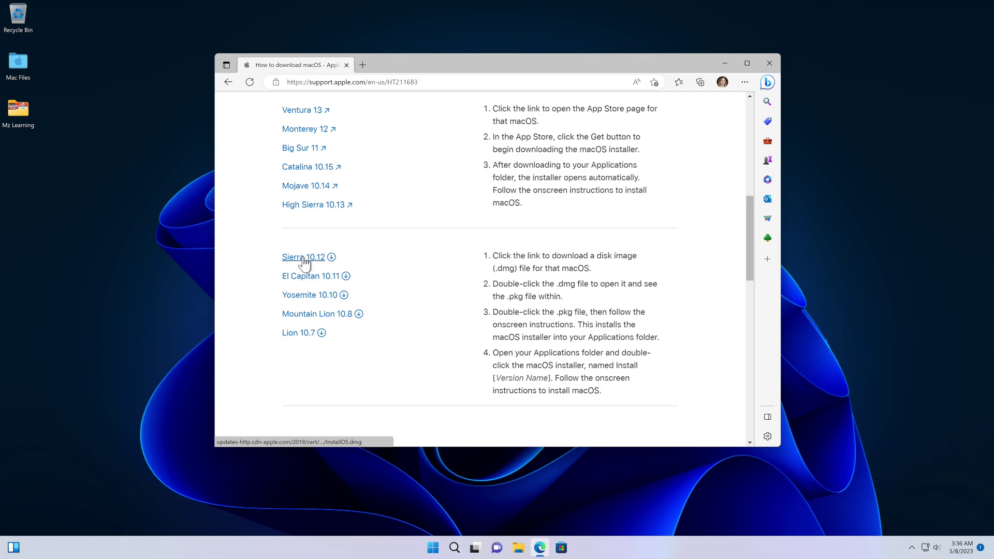
Download Sierra 10.12's InstallOS.dmg, choosing Keep anyway past the insecure-download warning
{"action": "left_click", "coordinate": [304, 257]}
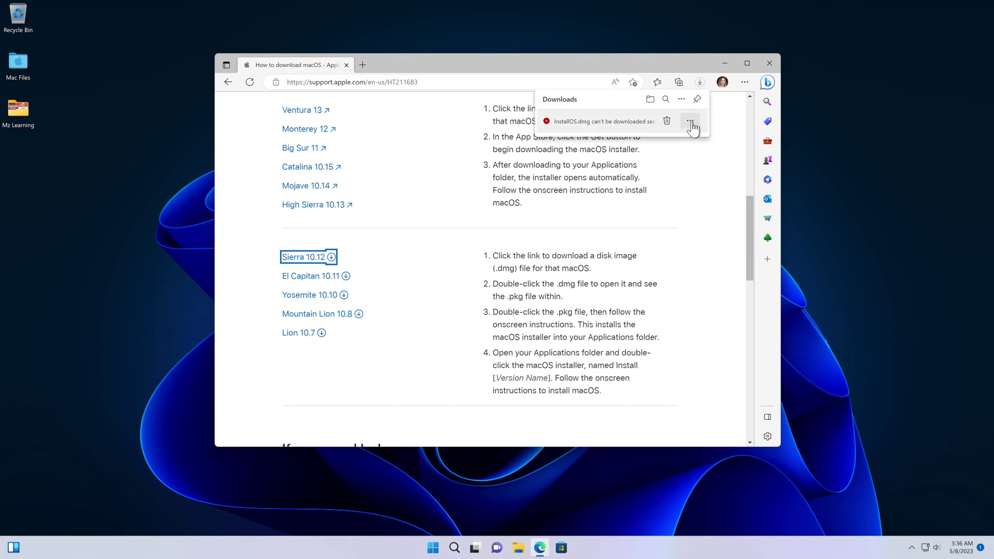
{"action": "left_click", "coordinate": [691, 125]}
{"action": "left_click", "coordinate": [629, 151]}
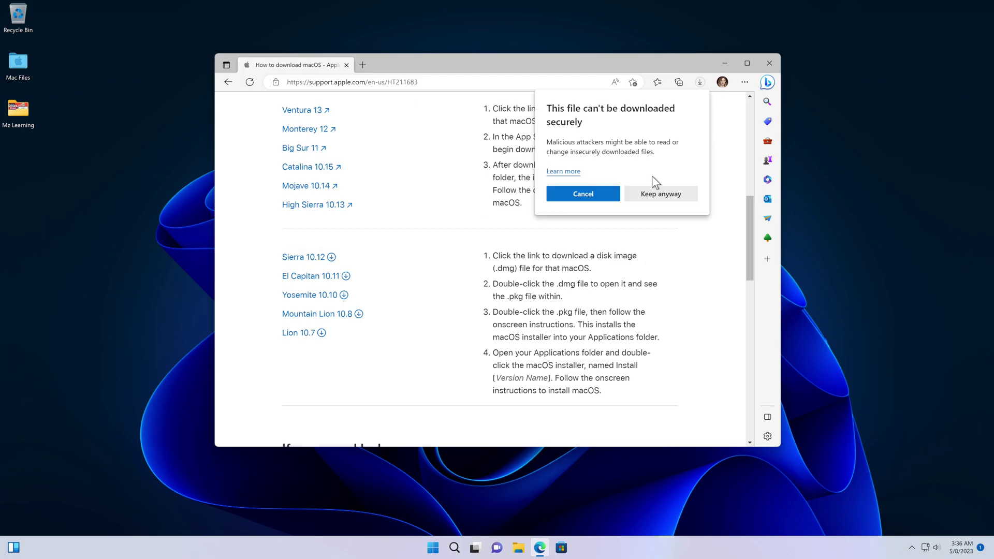
{"action": "left_click", "coordinate": [661, 194]}
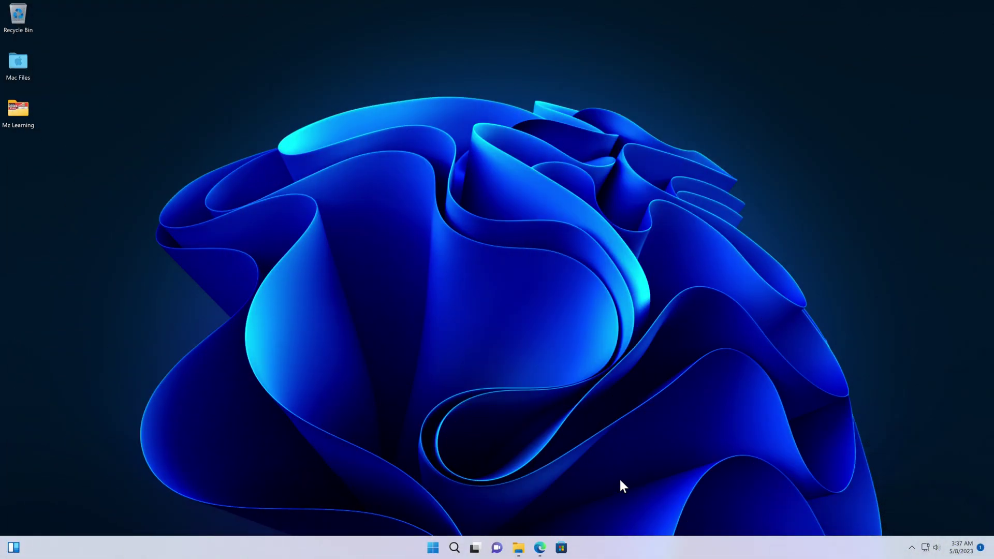
Copy the 4.66 GB InstallOS image from Downloads to the desktop and close the folder
{"action": "left_click", "coordinate": [520, 548]}
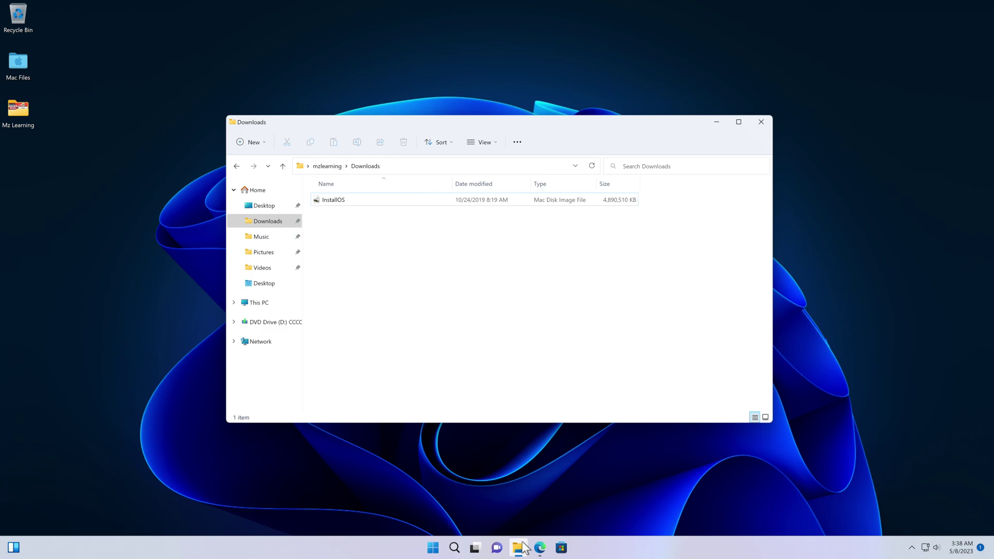
{"action": "left_click", "coordinate": [341, 206]}
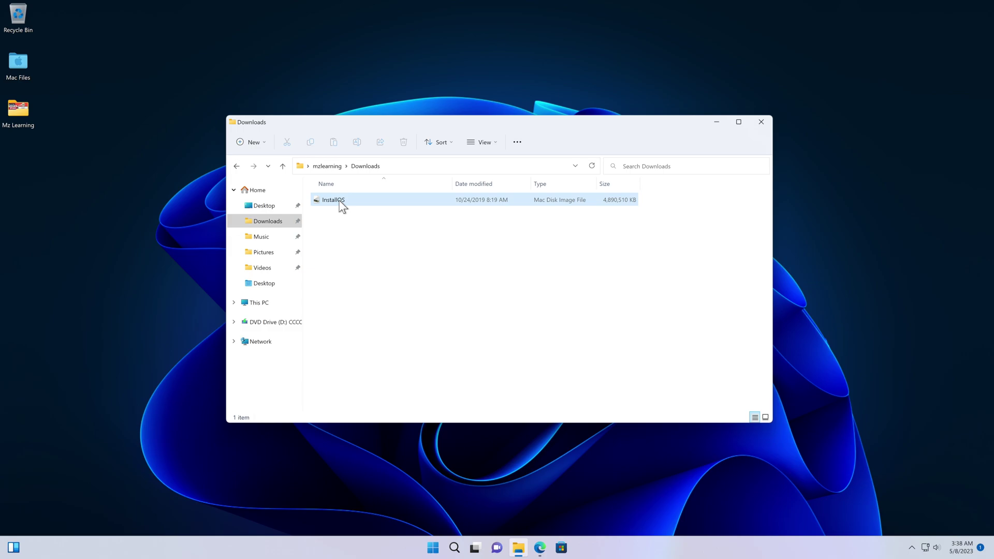
{"action": "left_click_drag", "start_coordinate": [343, 207], "coordinate": [99, 252]}
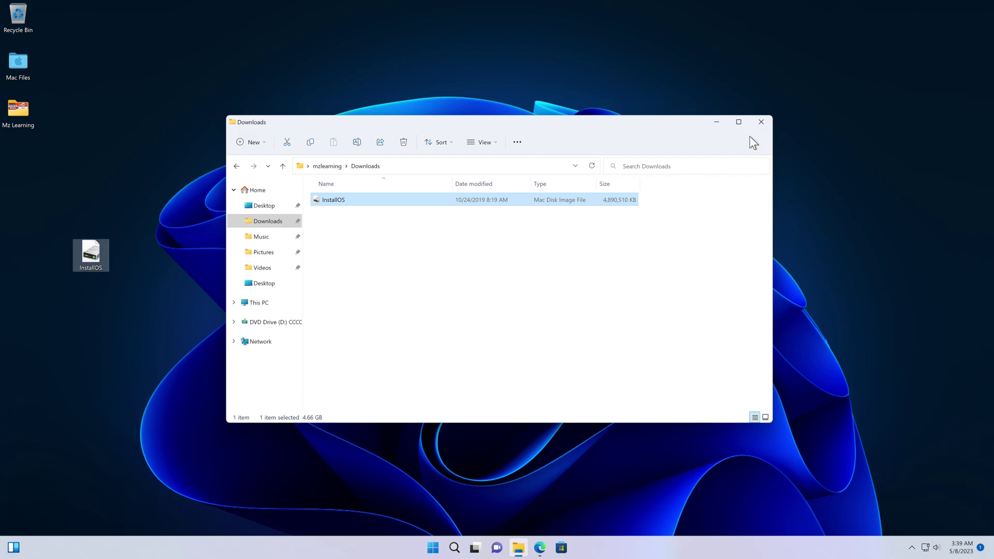
{"action": "left_click", "coordinate": [760, 123]}
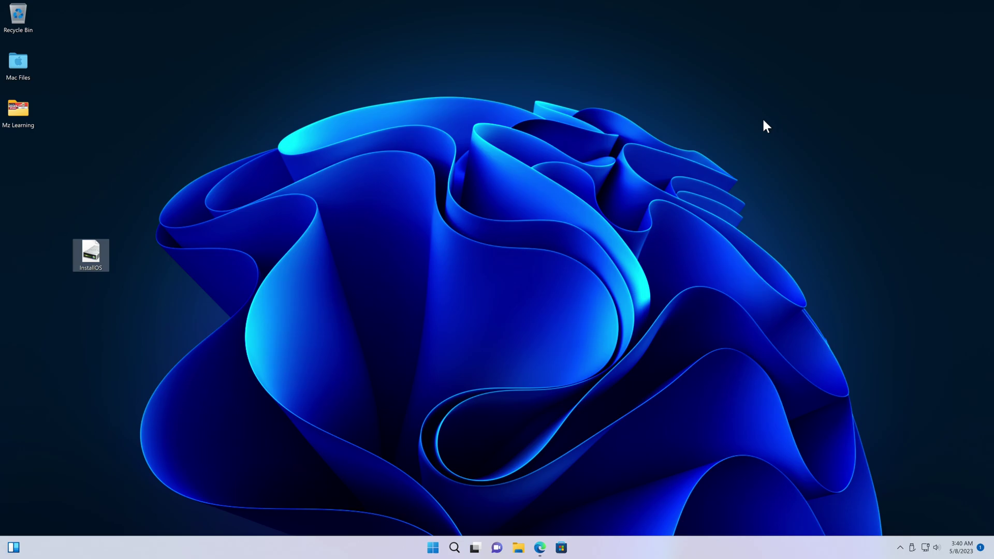
Launch Command Prompt as administrator, approving the UAC prompt
{"action": "left_click", "coordinate": [455, 548]}
{"action": "type", "text": "cmd"}
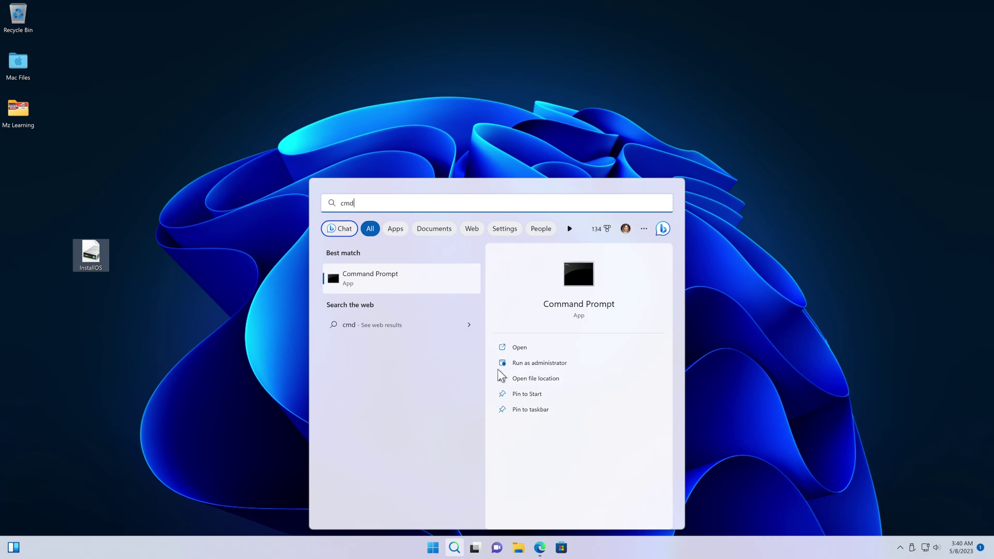
{"action": "left_click", "coordinate": [522, 363]}
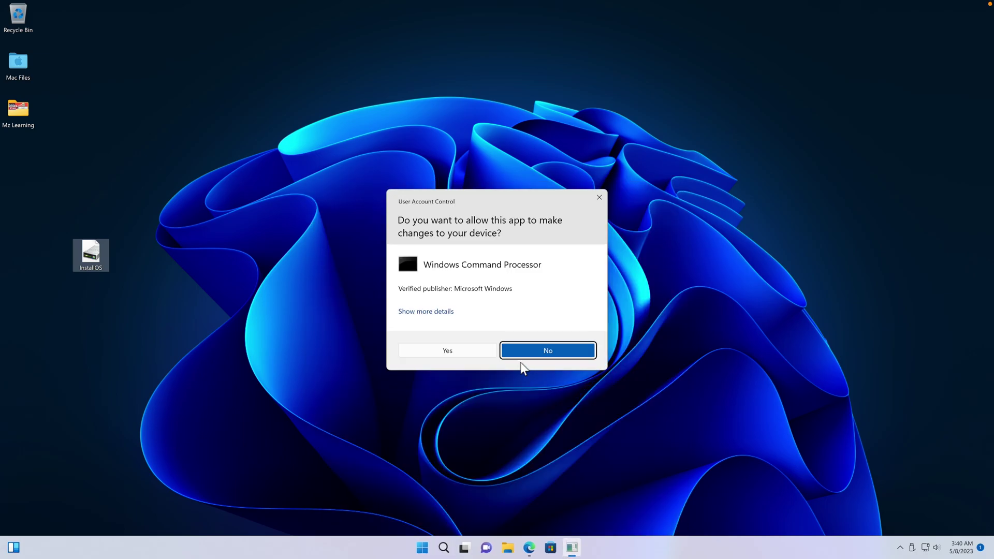
{"action": "key", "text": "alt+y"}
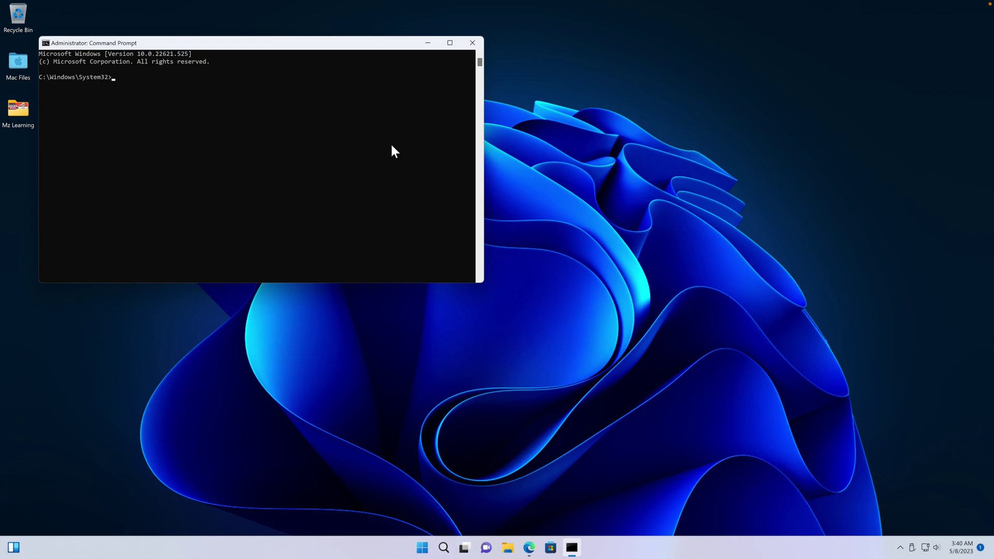
{"action": "left_click_drag", "start_coordinate": [355, 49], "coordinate": [534, 43]}
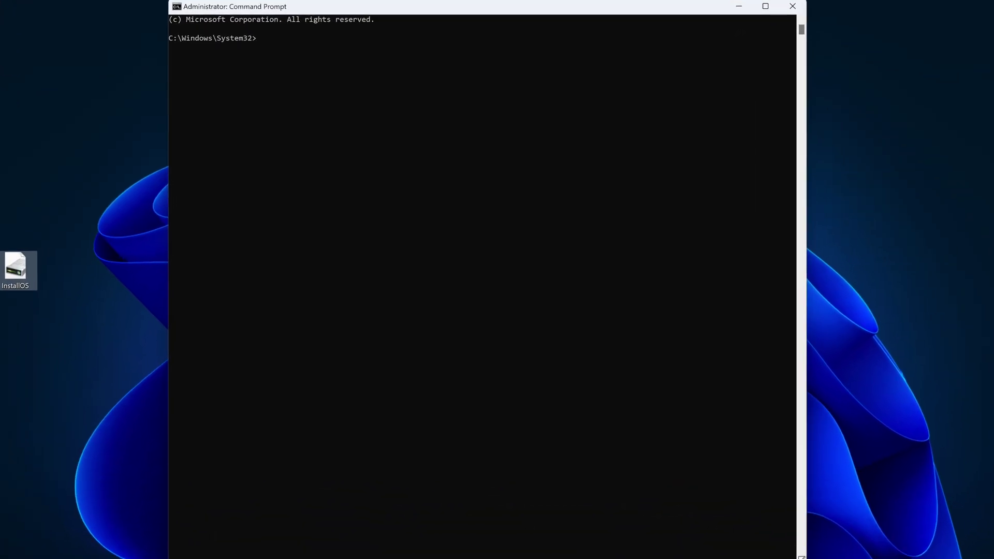
Start DiskPart and list disks, showing Disk 0 (256 GB) and Disk 1 (232 GB)
{"action": "type", "text": "diskpart"}
{"action": "key", "text": "Return"}
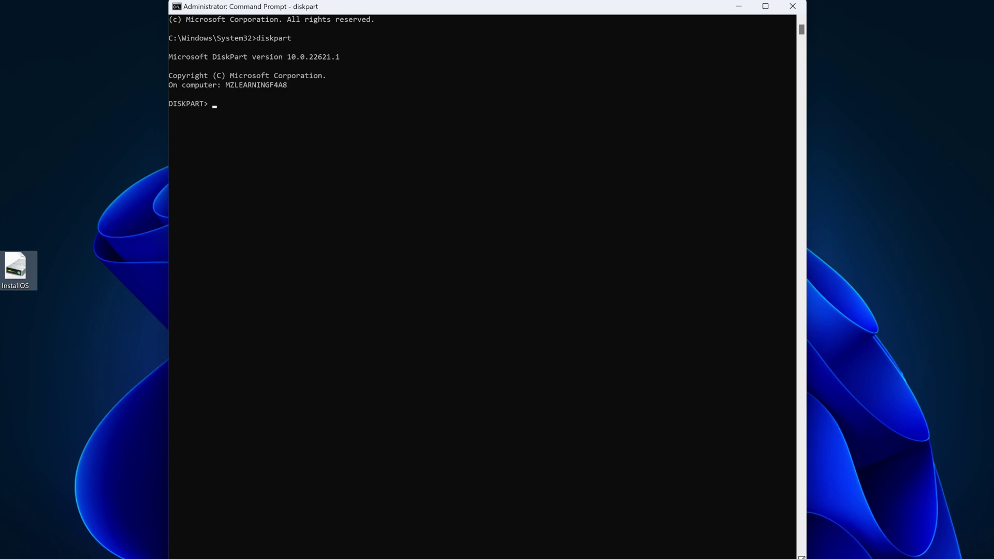
{"action": "type", "text": "list disk"}
{"action": "key", "text": "Return"}
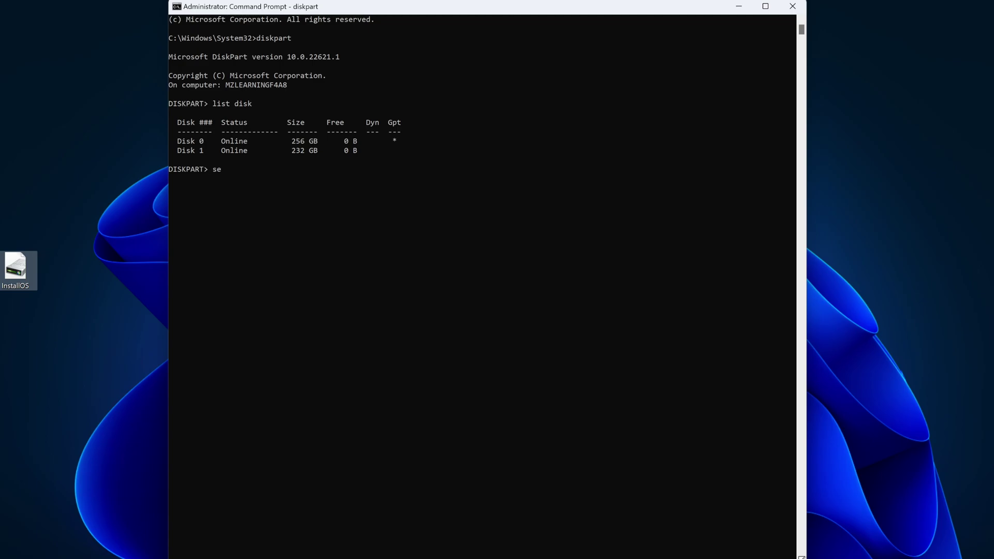
Select Disk 1, clean it, convert it to GPT, create a primary partition, and exit DiskPart
{"action": "type", "text": "isk 1"}
{"action": "key", "text": "Return"}
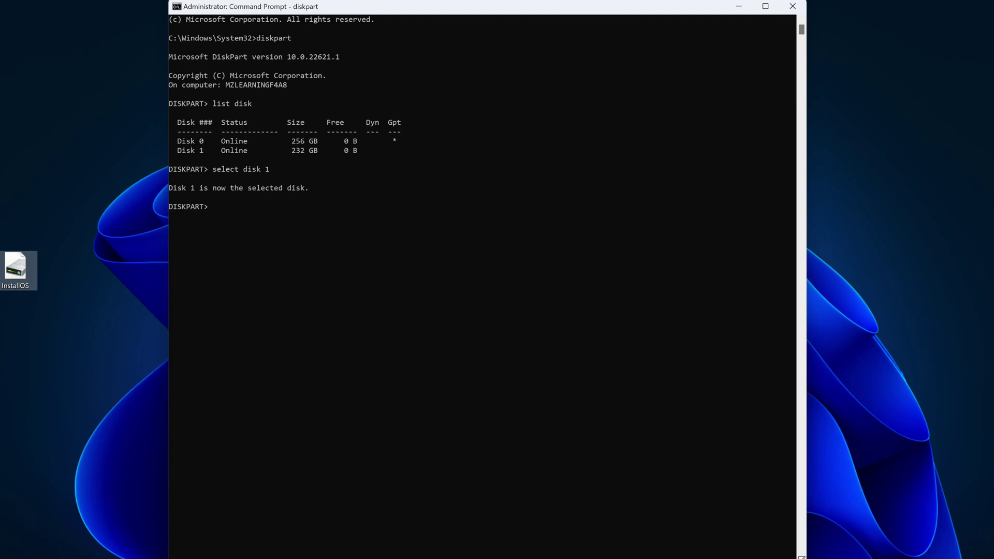
{"action": "type", "text": "clean"}
{"action": "key", "text": "Return"}
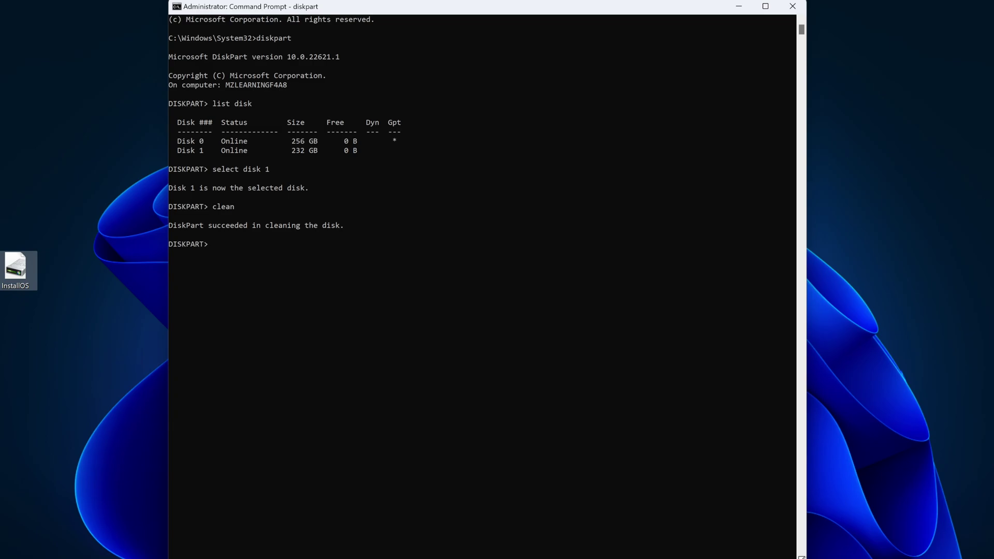
{"action": "type", "text": "convert gpt"}
{"action": "key", "text": "Return"}
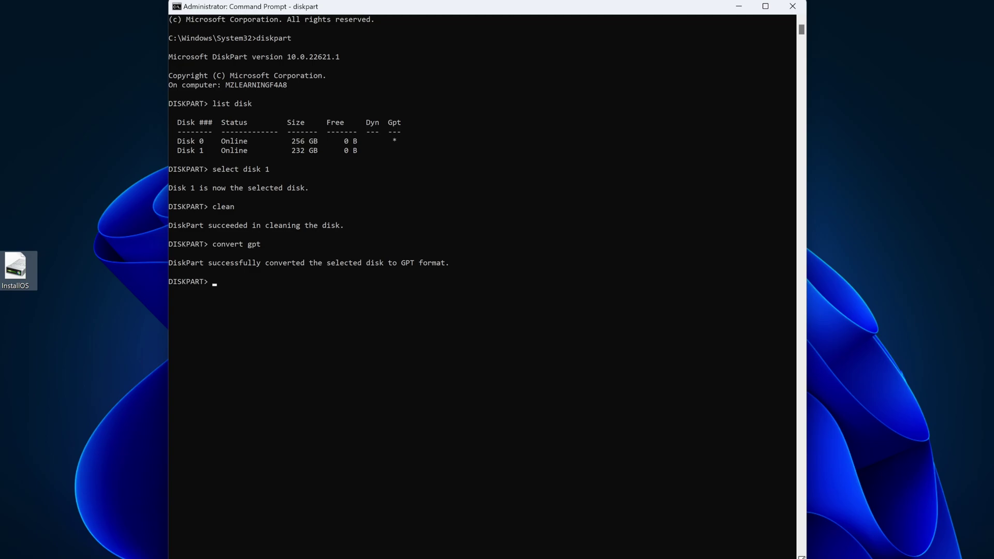
{"action": "type", "text": "create partition primary"}
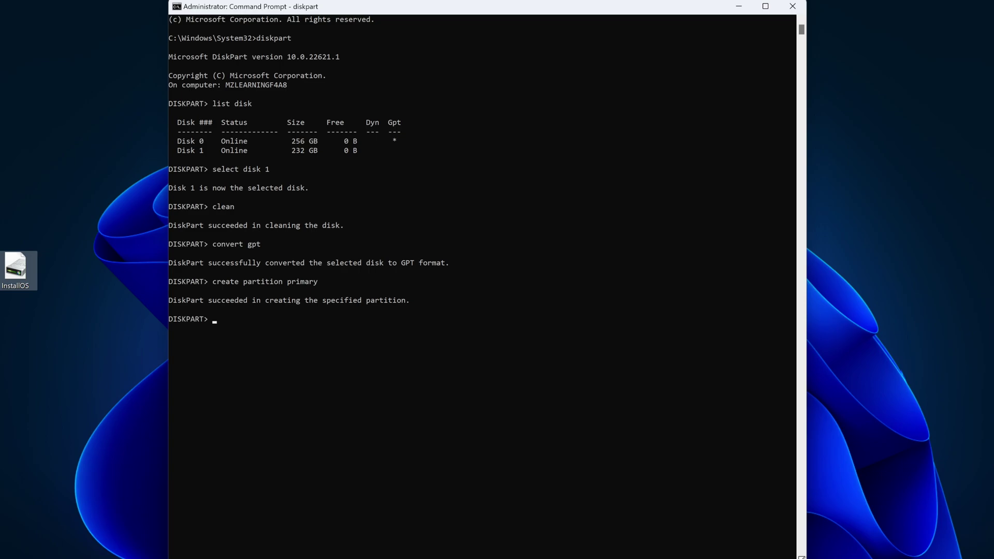
{"action": "key", "text": "Return"}
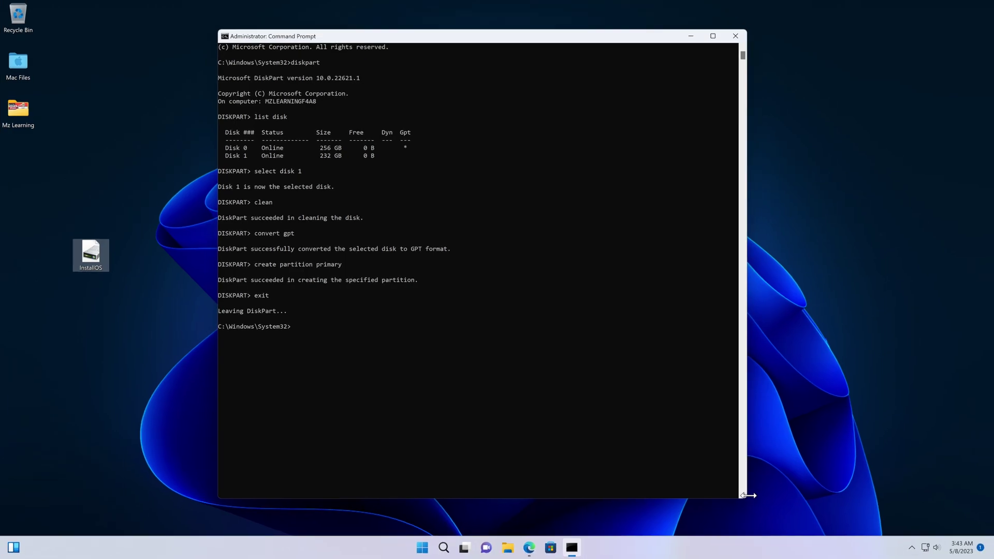
Close Command Prompt and download the 64-bit x64 7-Zip 22.01 installer from 7-zip.org
{"action": "left_click", "coordinate": [736, 37]}
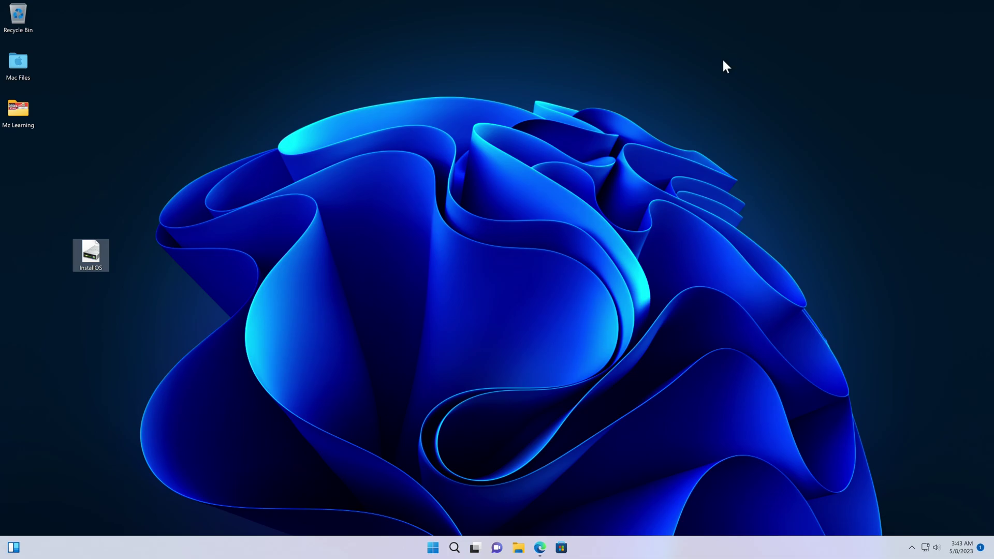
{"action": "left_click", "coordinate": [540, 549]}
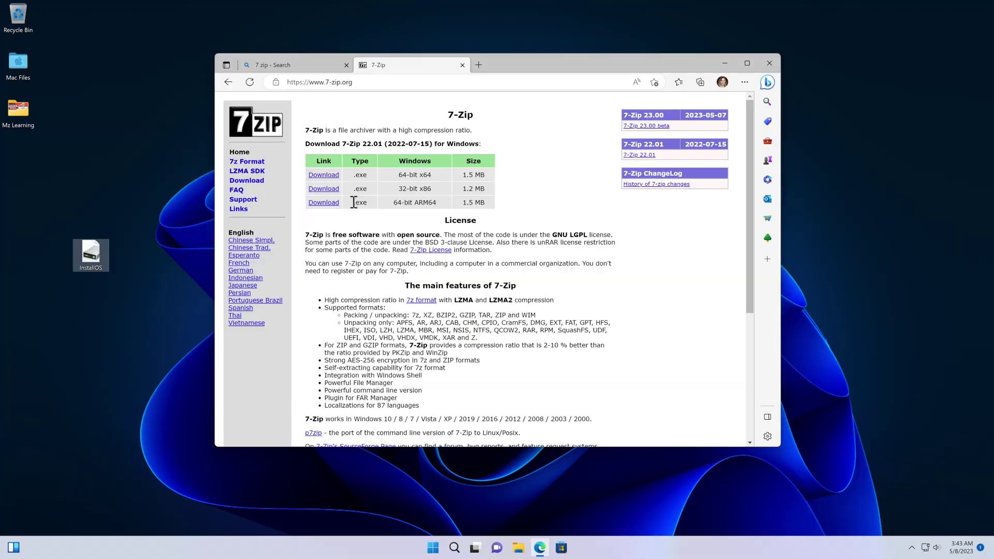
{"action": "left_click", "coordinate": [326, 176]}
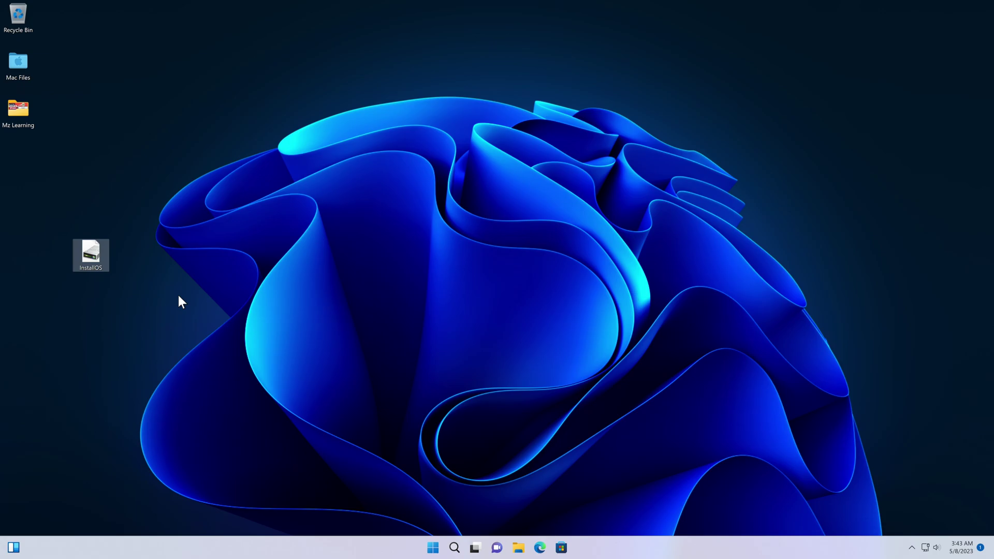
Open InstallOS.dmg in 7-Zip File Manager and enter its Install macOS folder holding InstallOS.pkg
{"action": "right_click", "coordinate": [96, 258]}
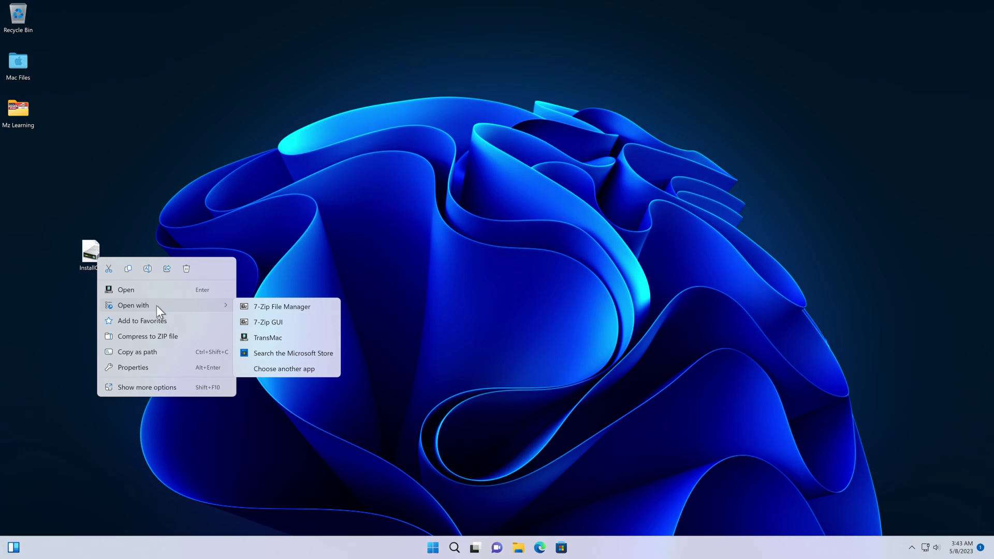
{"action": "key", "text": "Return"}
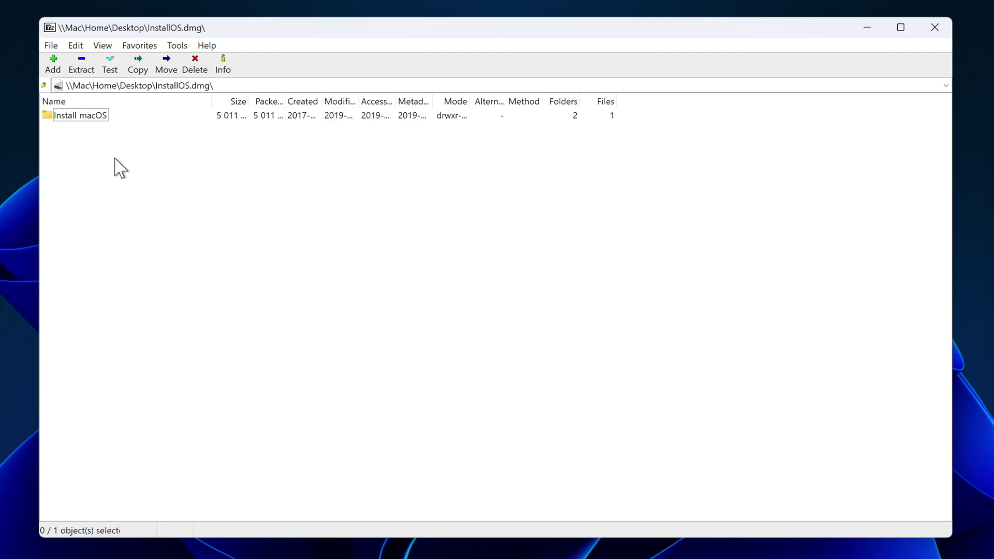
{"action": "right_click", "coordinate": [89, 121]}
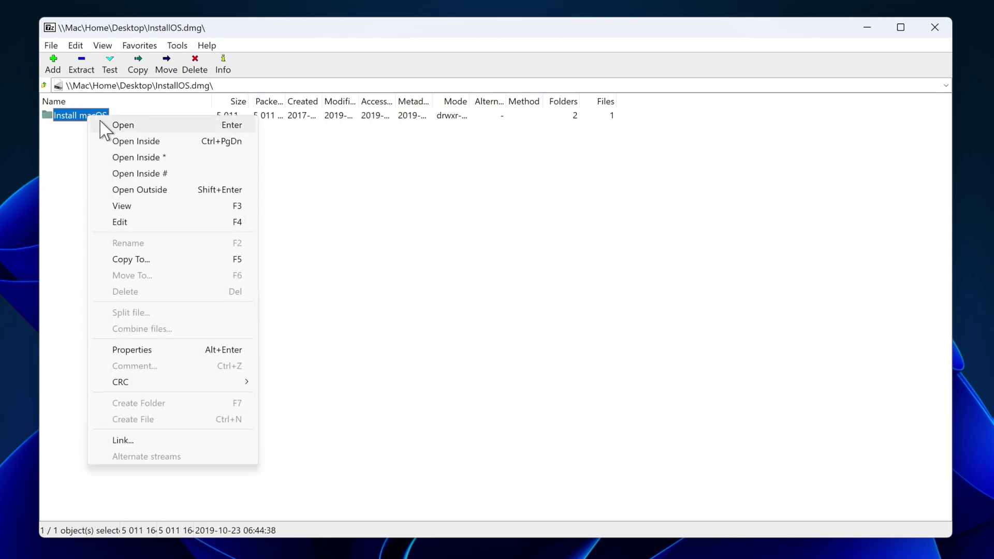
{"action": "left_click", "coordinate": [123, 126]}
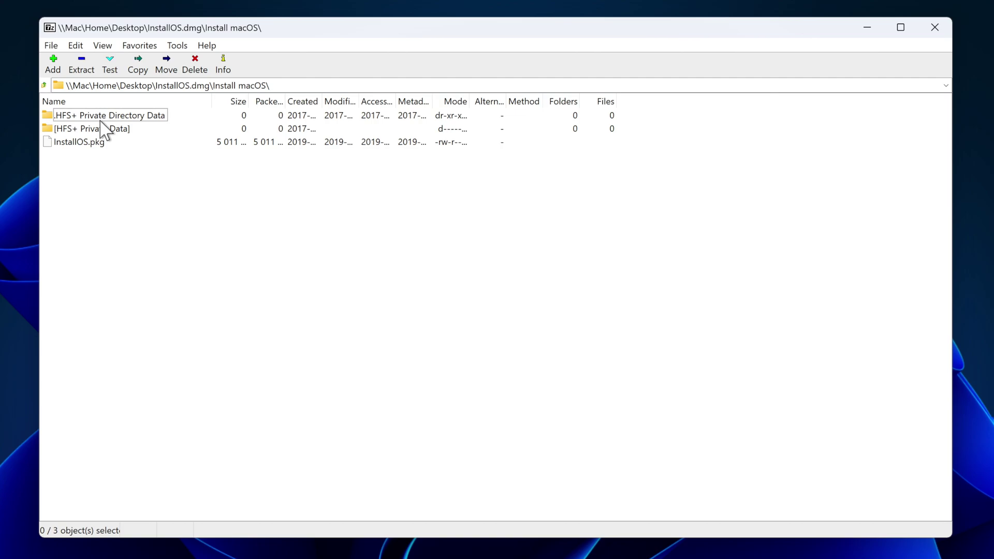
{"action": "right_click", "coordinate": [87, 152]}
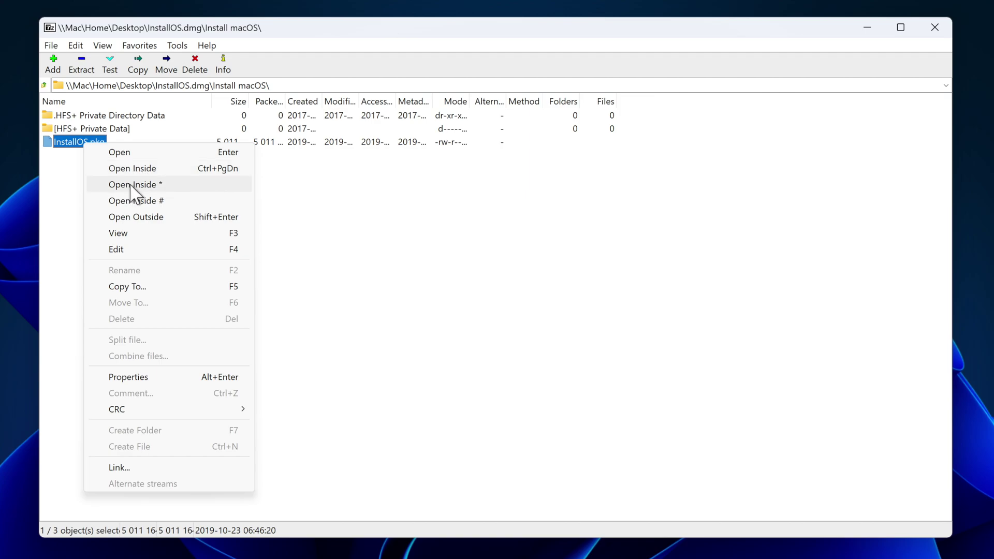
Open InstallOS.pkg as an archive and enter its inner InstallOS.pkg folder
{"action": "left_click", "coordinate": [161, 186]}
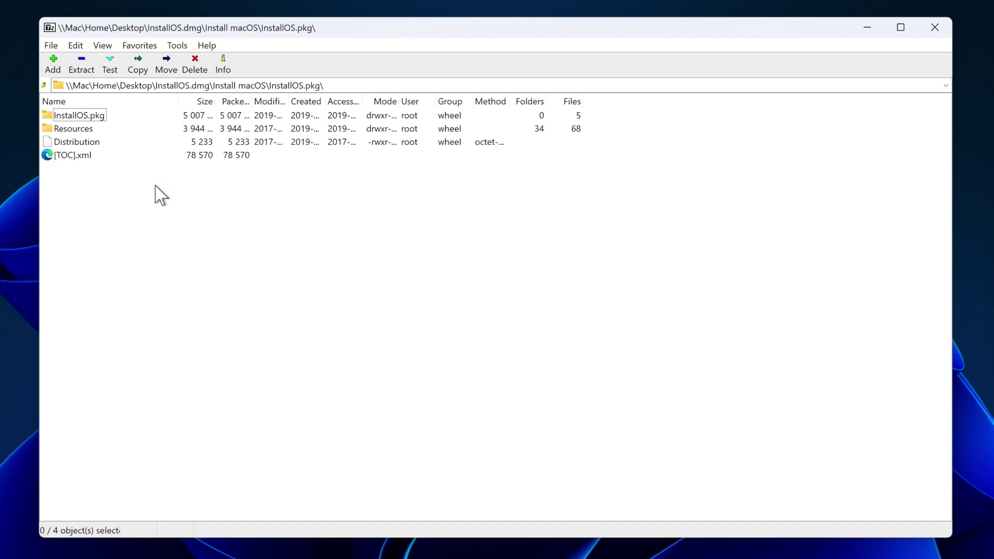
{"action": "left_click", "coordinate": [90, 116]}
{"action": "right_click", "coordinate": [92, 118]}
{"action": "left_click", "coordinate": [115, 125]}
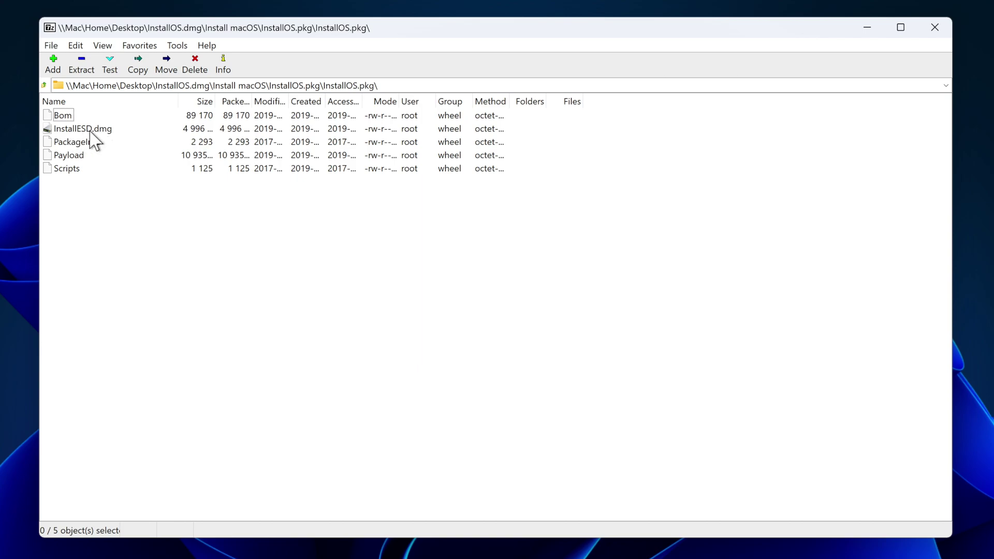
Open InstallESD.dmg, look inside OS X Install ESD, then return to InstallESD.dmg's top level
{"action": "right_click", "coordinate": [97, 131]}
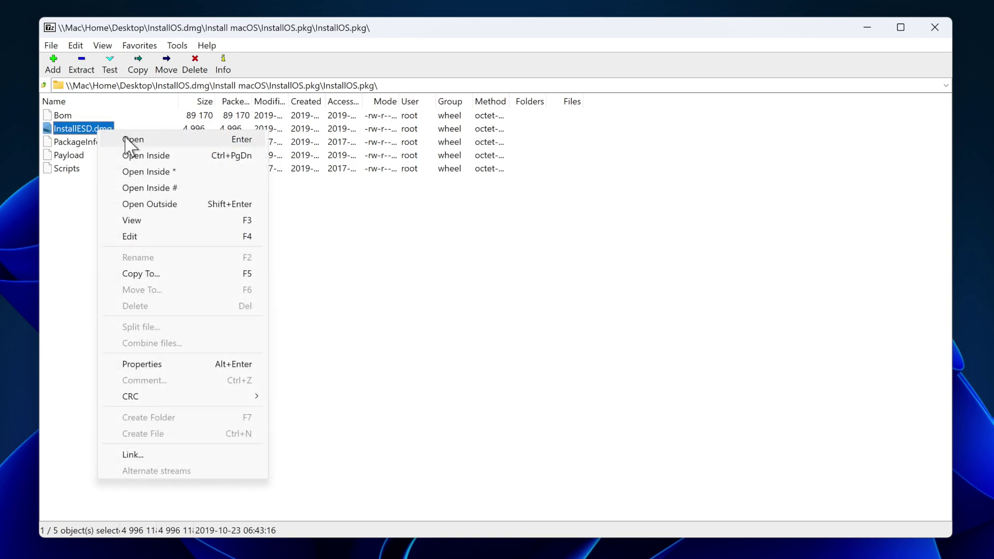
{"action": "left_click", "coordinate": [129, 140]}
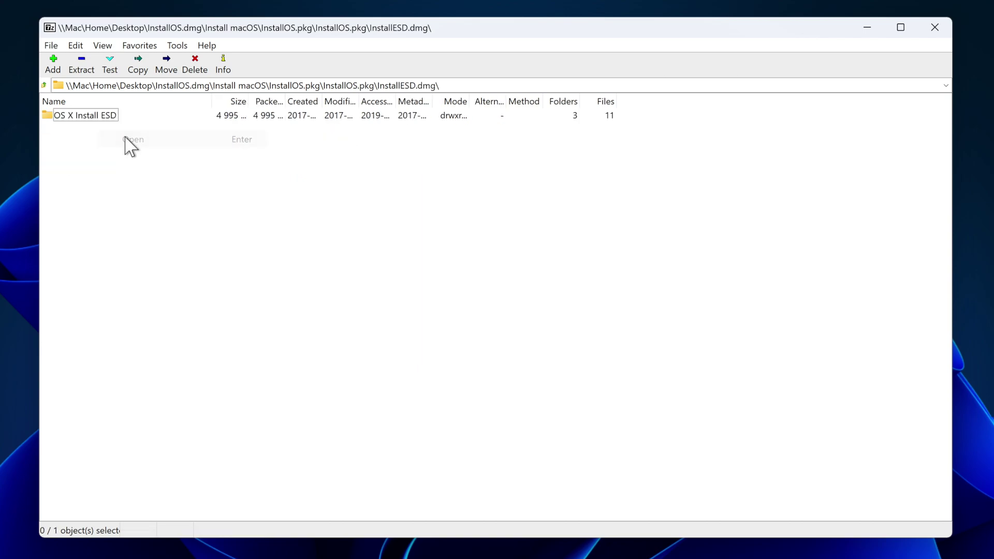
{"action": "right_click", "coordinate": [93, 123]}
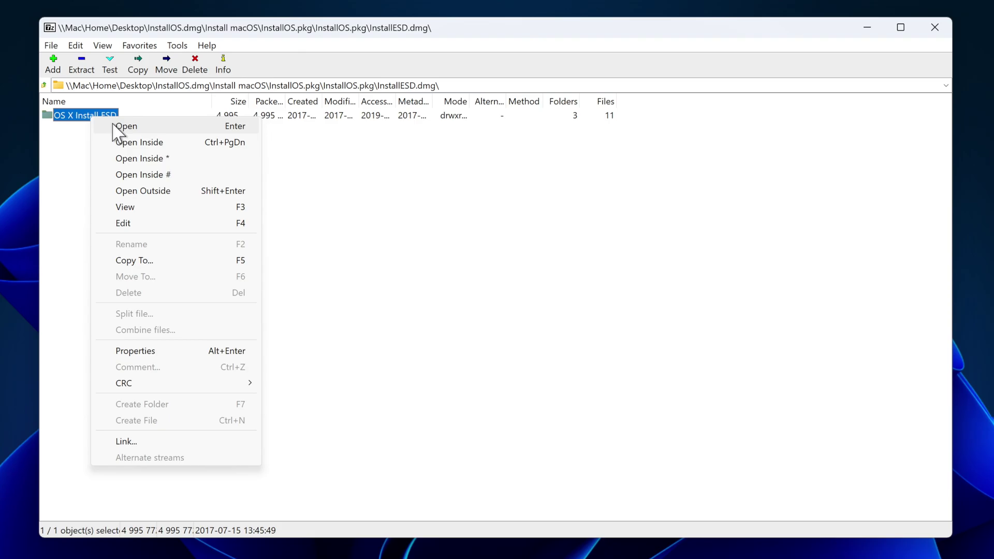
{"action": "left_click", "coordinate": [118, 128]}
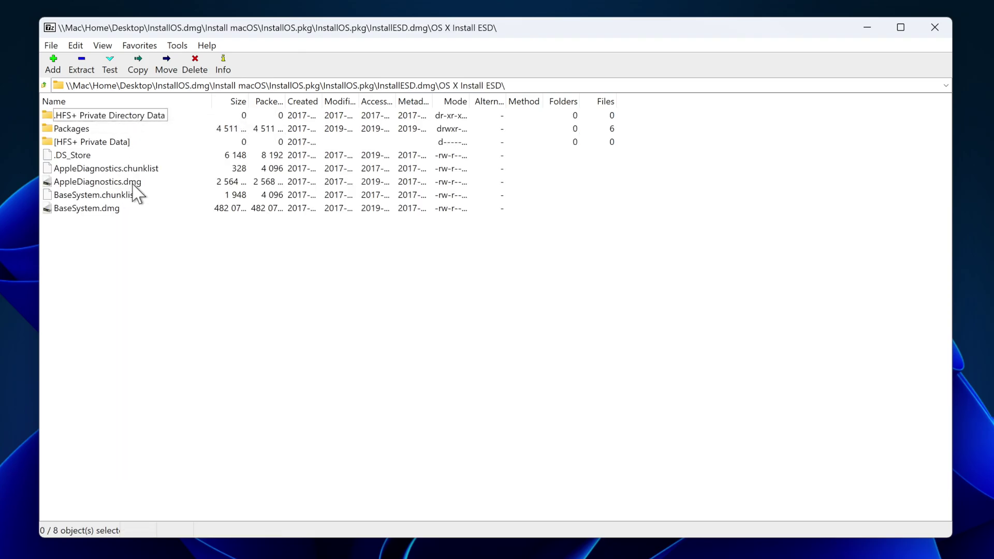
{"action": "left_click", "coordinate": [44, 84]}
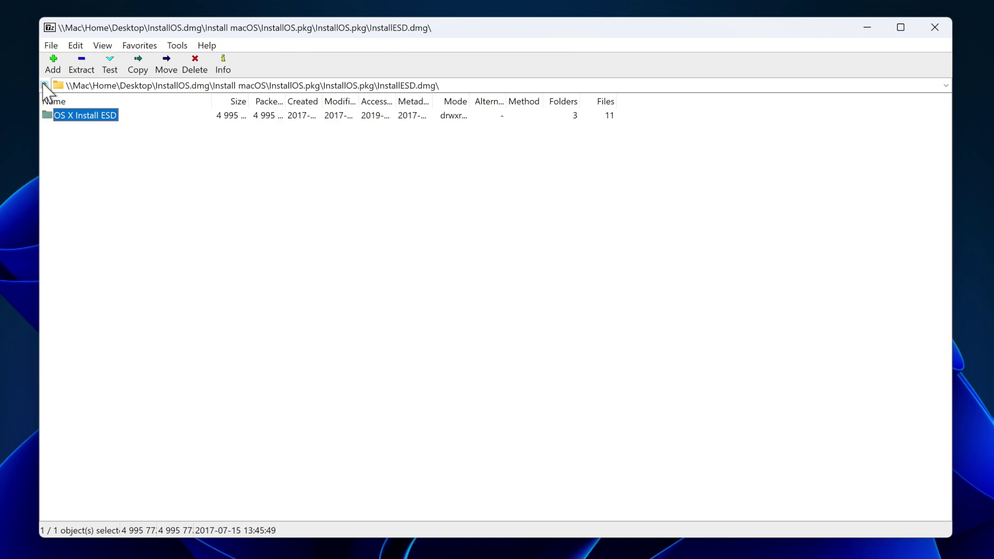
{"action": "right_click", "coordinate": [76, 117]}
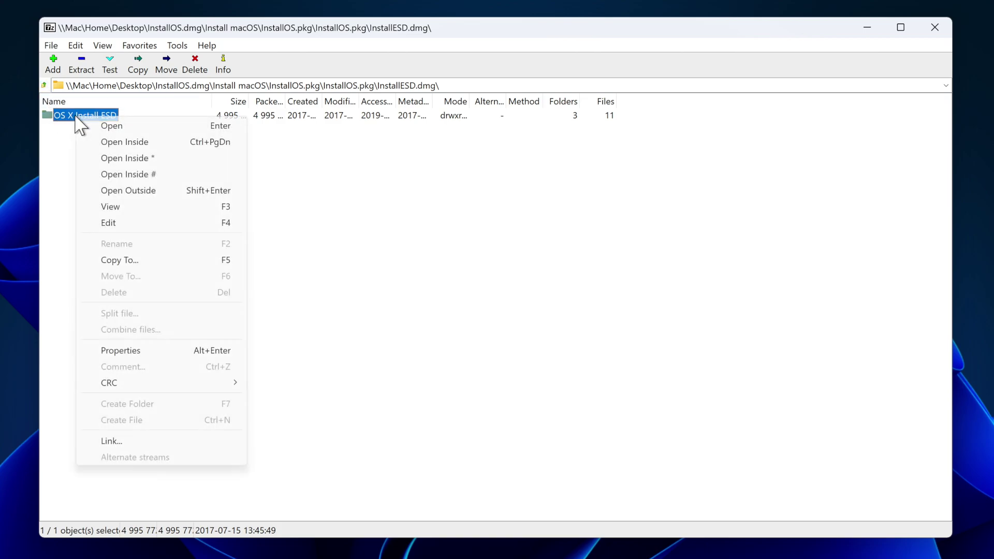
Copy OS X Install ESD to the desktop, then open it to list Packages and BaseSystem.dmg
{"action": "left_click", "coordinate": [134, 262]}
{"action": "left_click", "coordinate": [539, 399]}
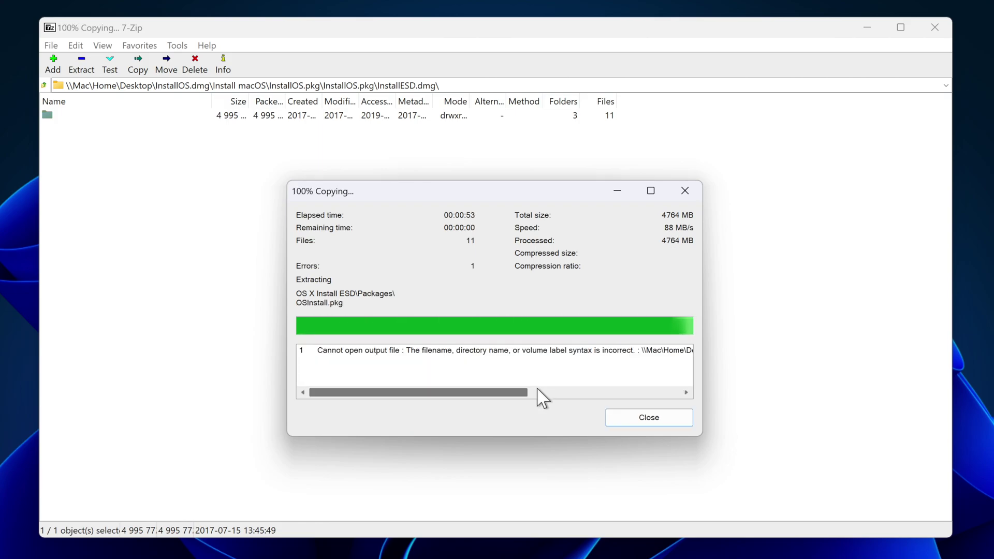
{"action": "left_click", "coordinate": [650, 418]}
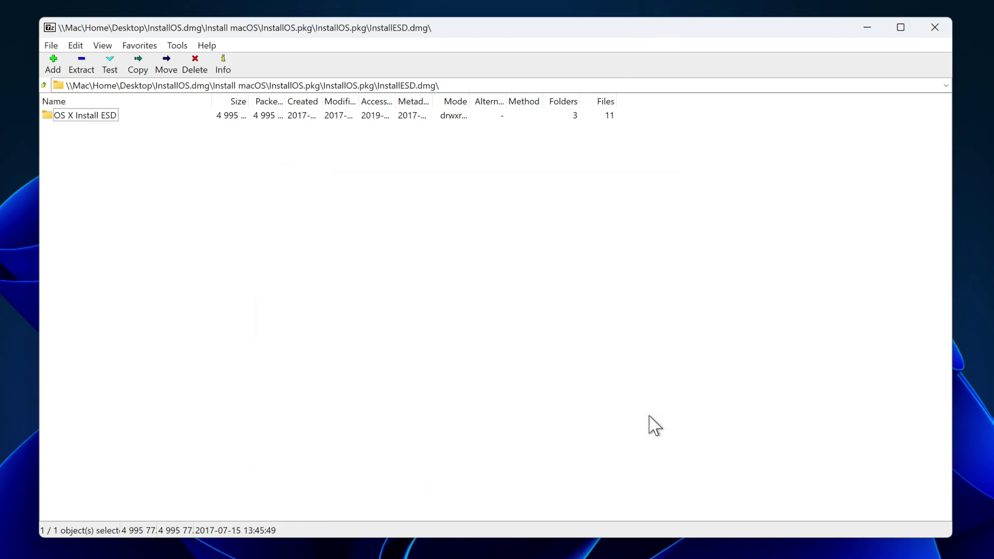
{"action": "double_click", "coordinate": [92, 120]}
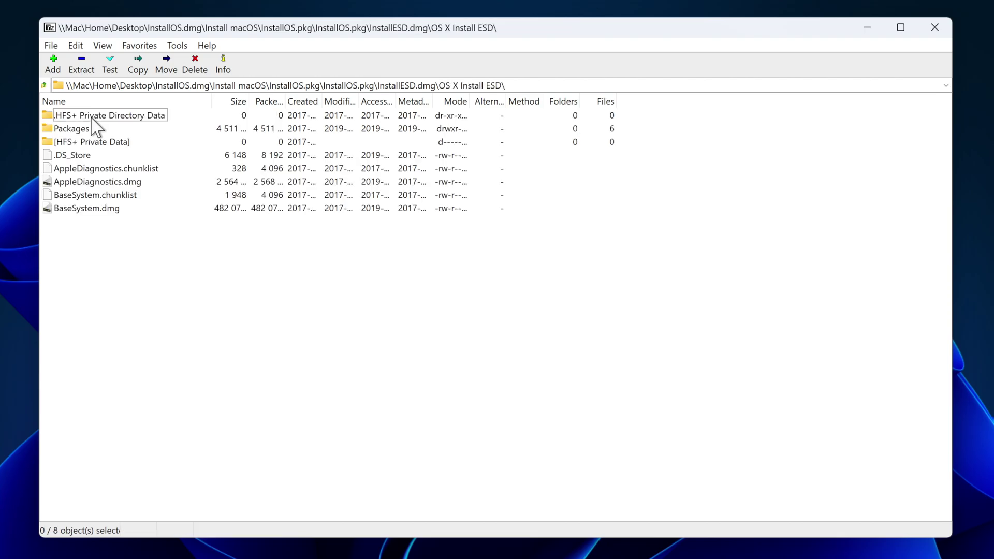
Open BaseSystem.dmg in 7-Zip, enter OS X Base System, and widen the Size column
{"action": "right_click", "coordinate": [88, 208]}
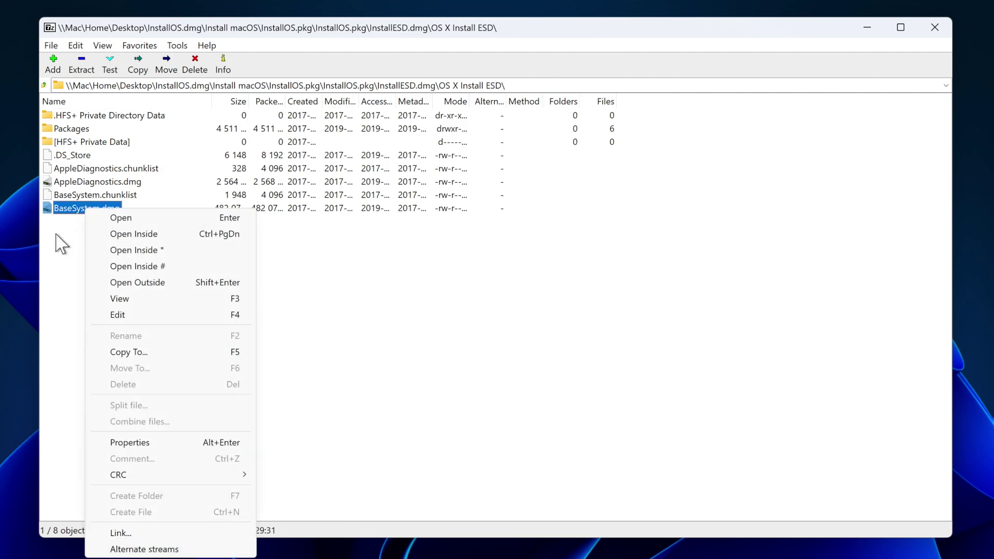
{"action": "left_click", "coordinate": [126, 236]}
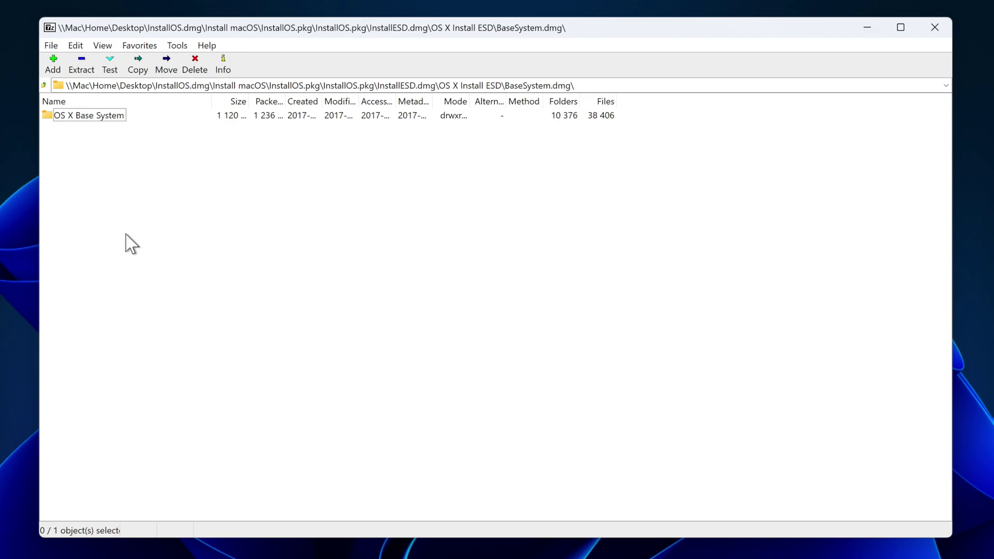
{"action": "right_click", "coordinate": [102, 118]}
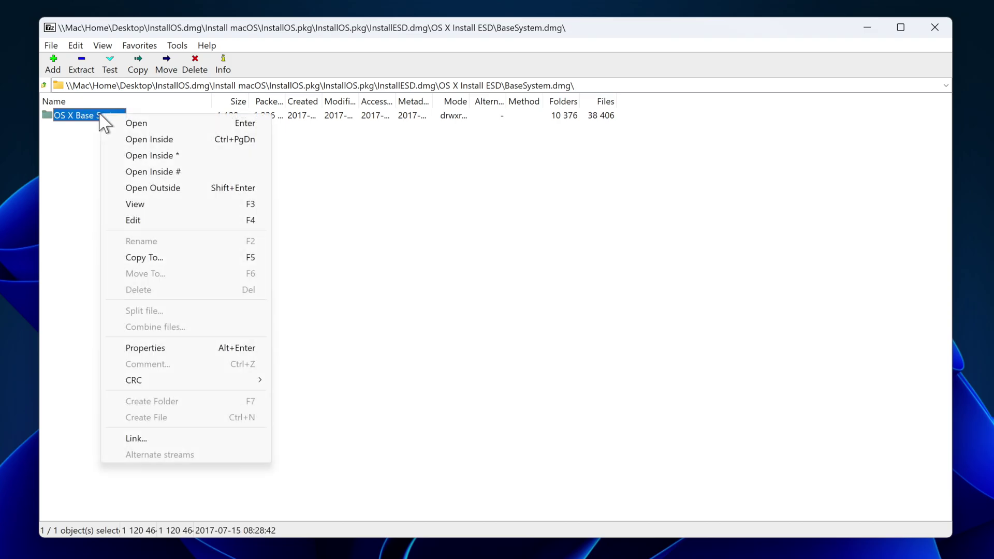
{"action": "left_click", "coordinate": [113, 122]}
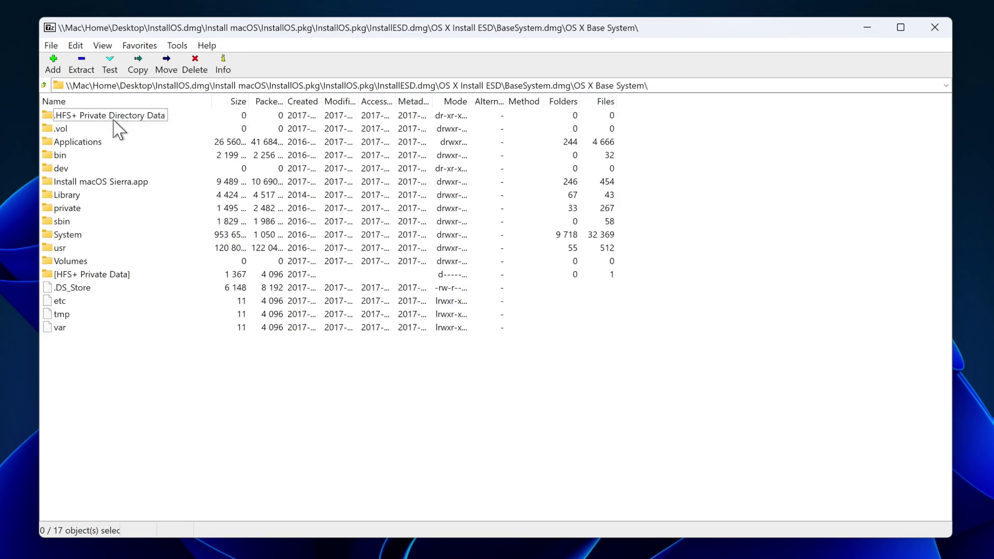
{"action": "left_click", "coordinate": [62, 182]}
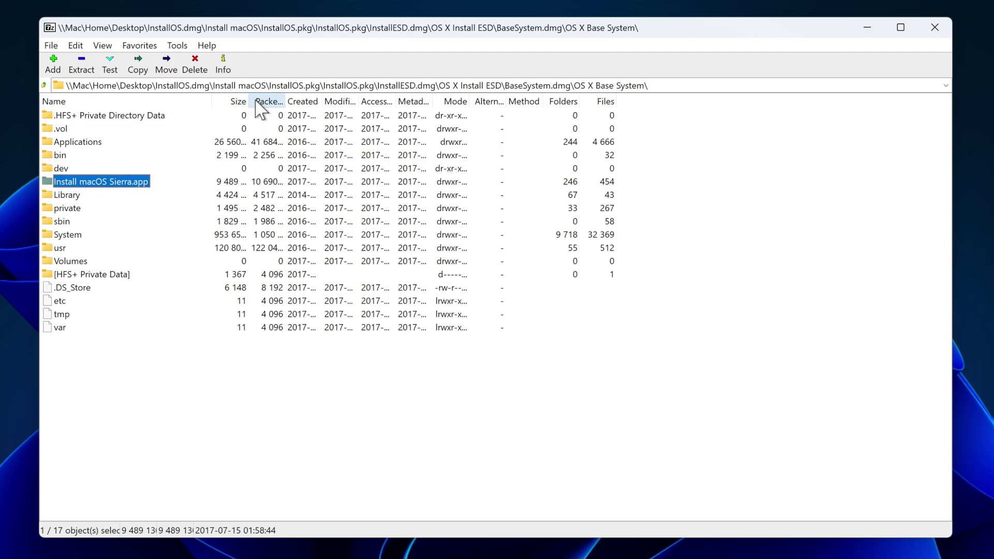
{"action": "left_click_drag", "start_coordinate": [248, 101], "coordinate": [302, 100]}
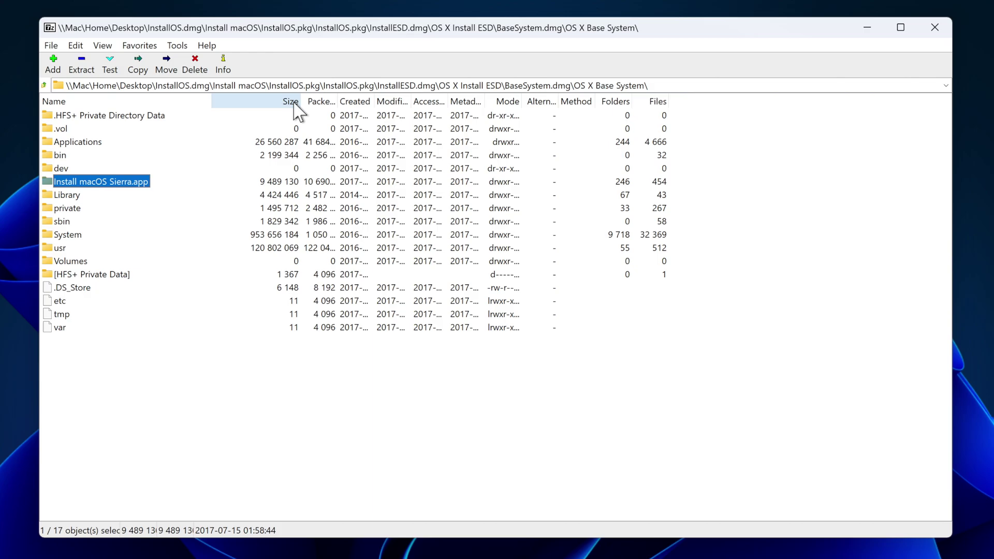
Descend through Install macOS Sierra.app > Contents > Resources and scroll to see createinstallmedia
{"action": "right_click", "coordinate": [113, 184]}
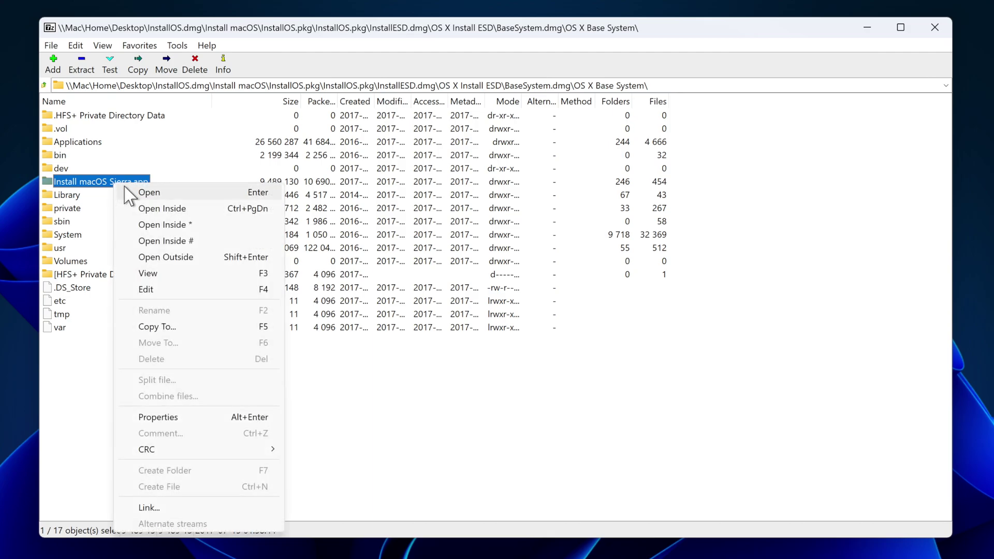
{"action": "left_click", "coordinate": [135, 192]}
{"action": "right_click", "coordinate": [79, 117]}
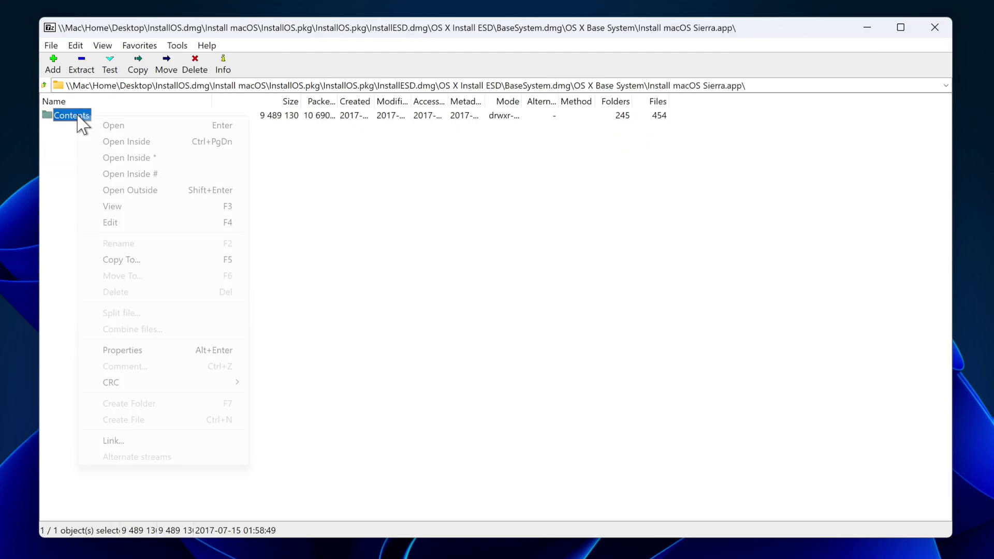
{"action": "left_click", "coordinate": [94, 124]}
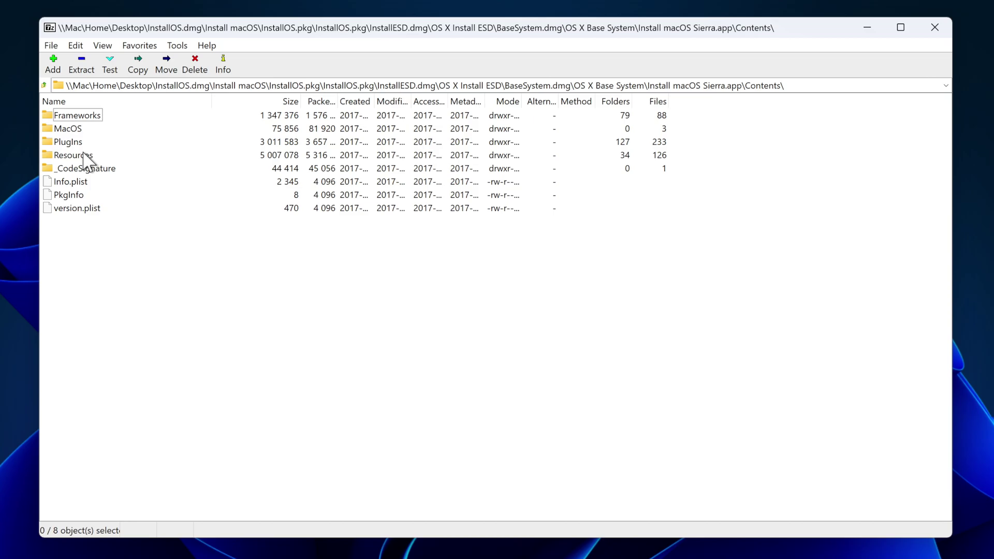
{"action": "right_click", "coordinate": [85, 155]}
{"action": "left_click", "coordinate": [99, 163]}
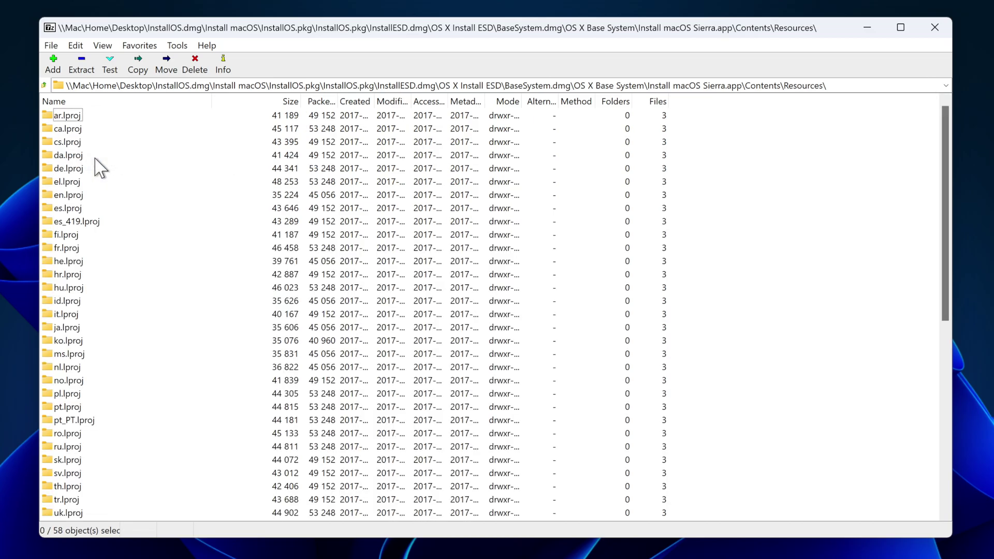
{"action": "scroll", "coordinate": [100, 167], "scroll_direction": "down", "scroll_amount": 5}
{"action": "scroll", "coordinate": [101, 167], "scroll_direction": "down", "scroll_amount": 5}
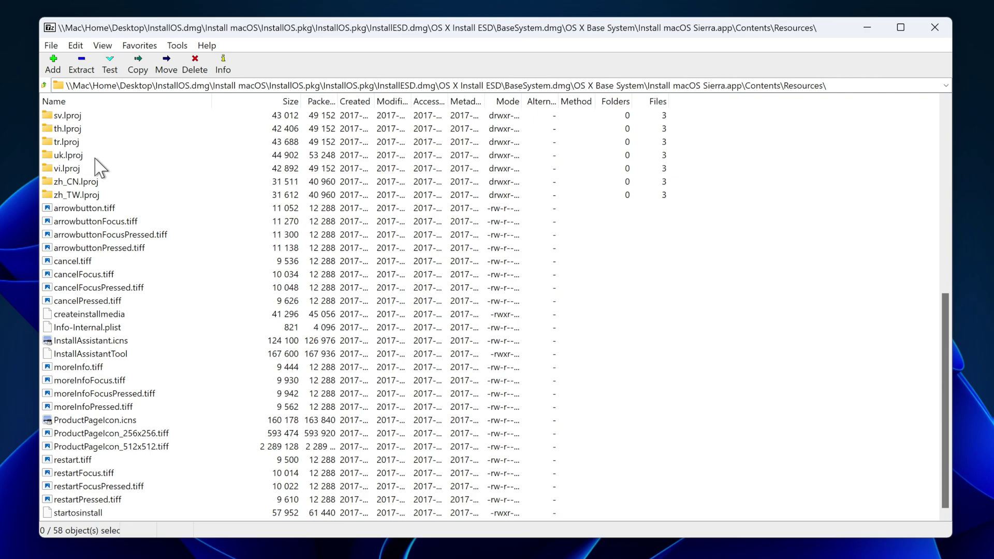
Copy InstallAssistant.icns to \\Mac\Home\Desktop\ and close the 7-Zip window
{"action": "right_click", "coordinate": [88, 341]}
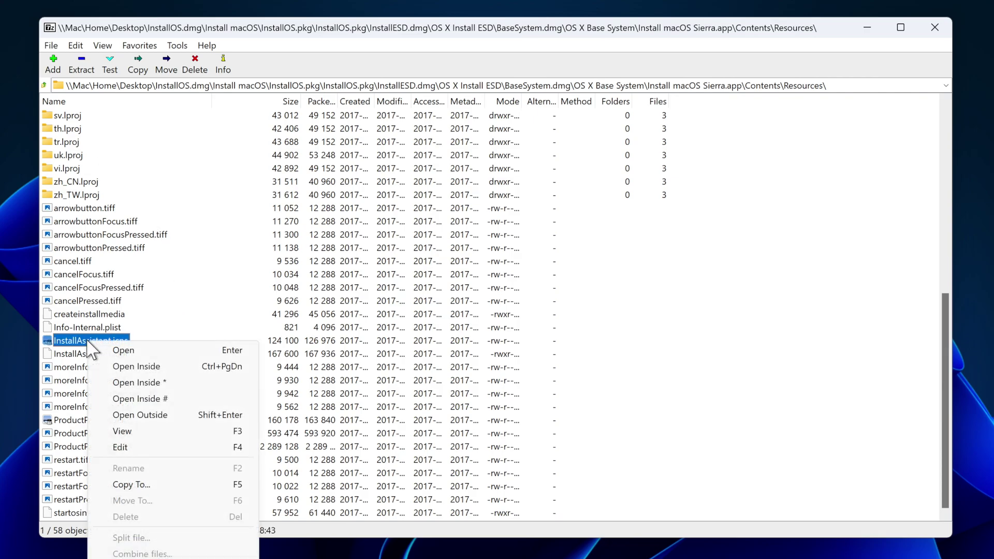
{"action": "left_click", "coordinate": [131, 485]}
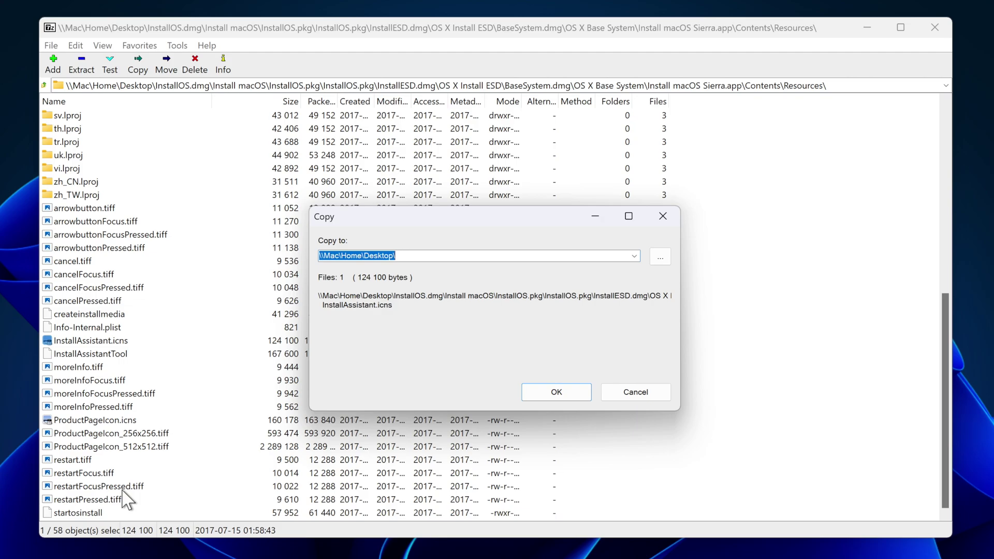
{"action": "left_click", "coordinate": [550, 395]}
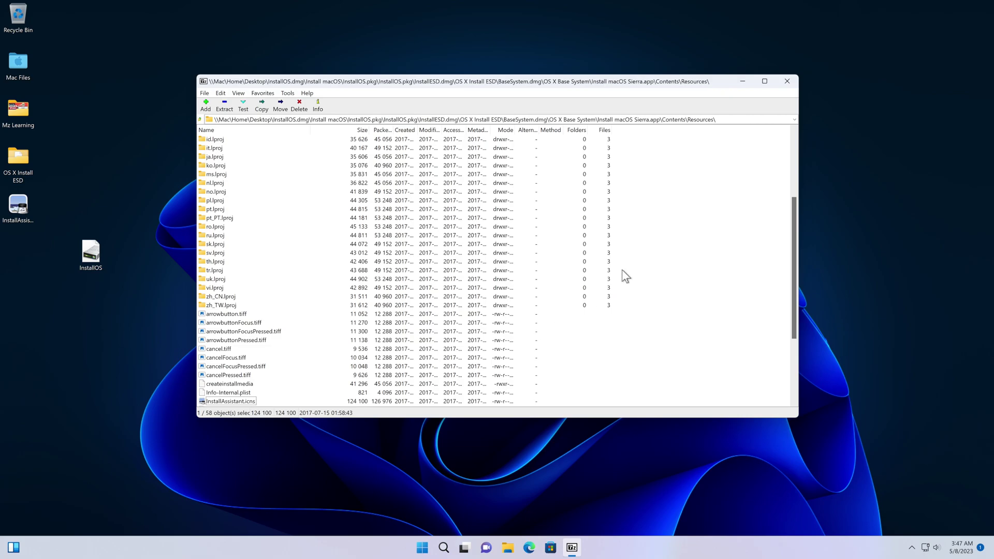
{"action": "left_click", "coordinate": [785, 82]}
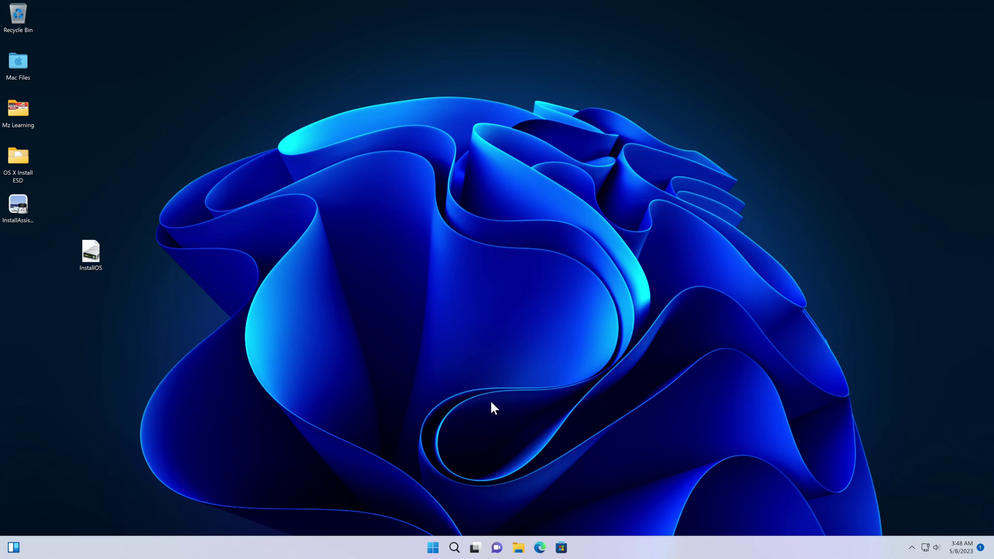
Switch to Edge and download tmsetup.zip from the TransMac details page
{"action": "left_click", "coordinate": [539, 549]}
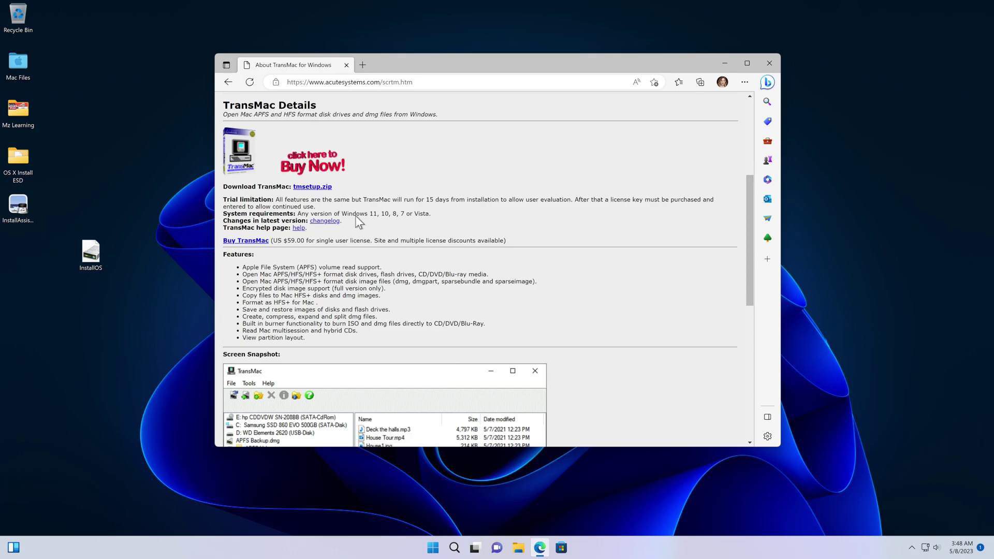
{"action": "left_click", "coordinate": [324, 188]}
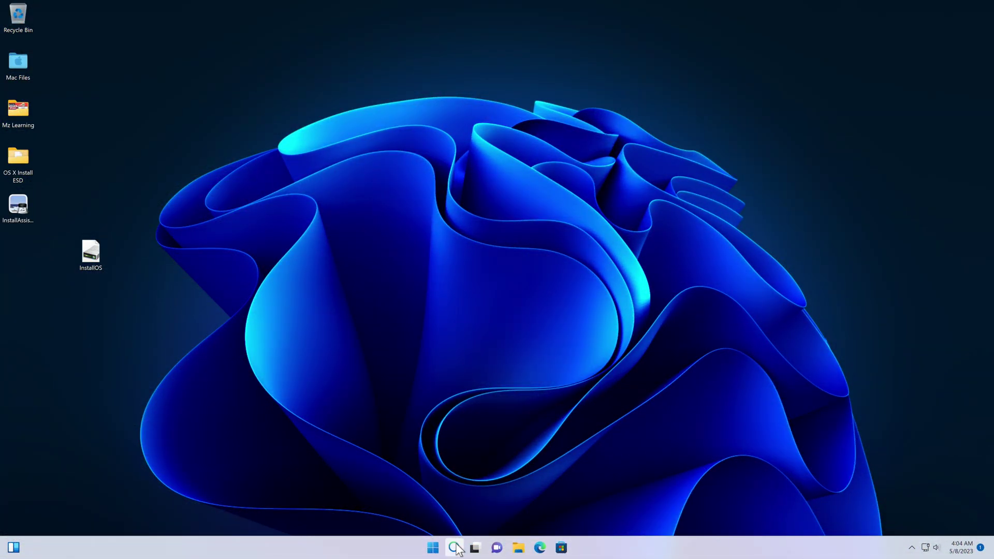
Search 'tra', run TransMac as administrator, approve UAC, and continue in trial mode
{"action": "left_click", "coordinate": [455, 547]}
{"action": "type", "text": "tra"}
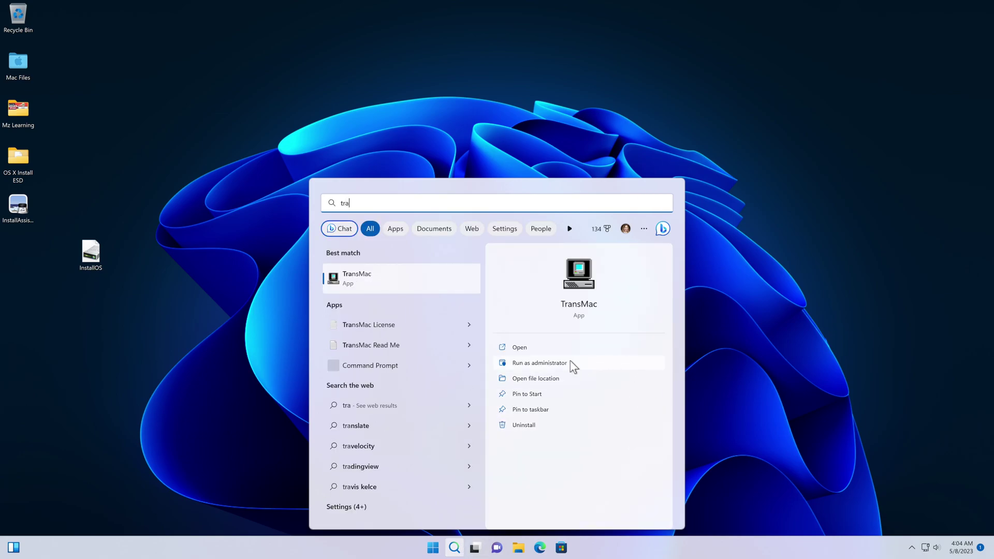
{"action": "left_click", "coordinate": [559, 363]}
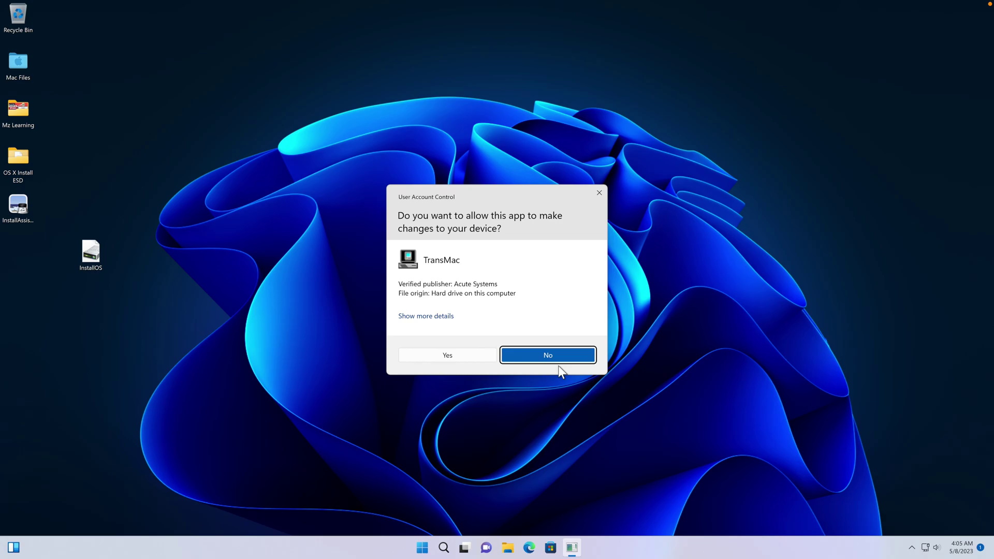
{"action": "left_click", "coordinate": [458, 357]}
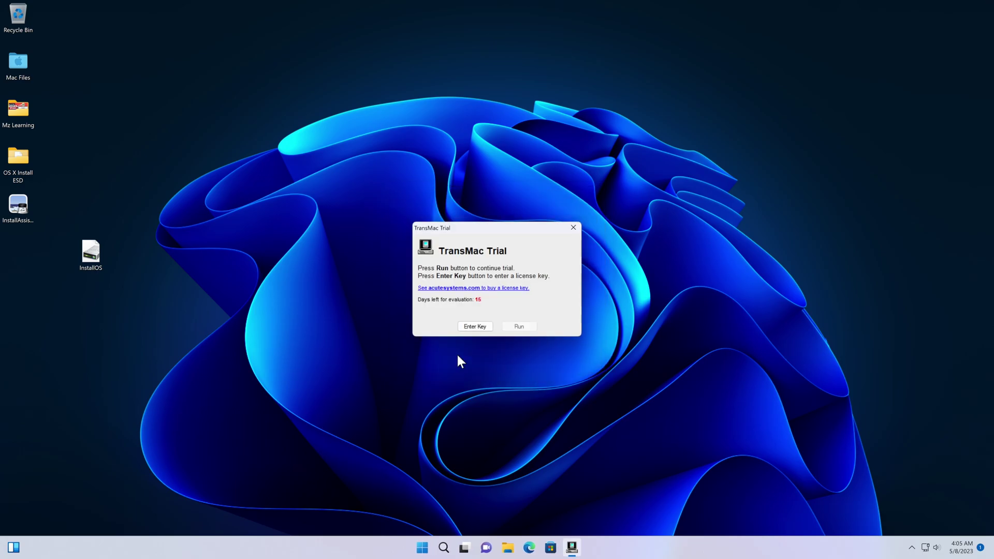
{"action": "left_click", "coordinate": [519, 326]}
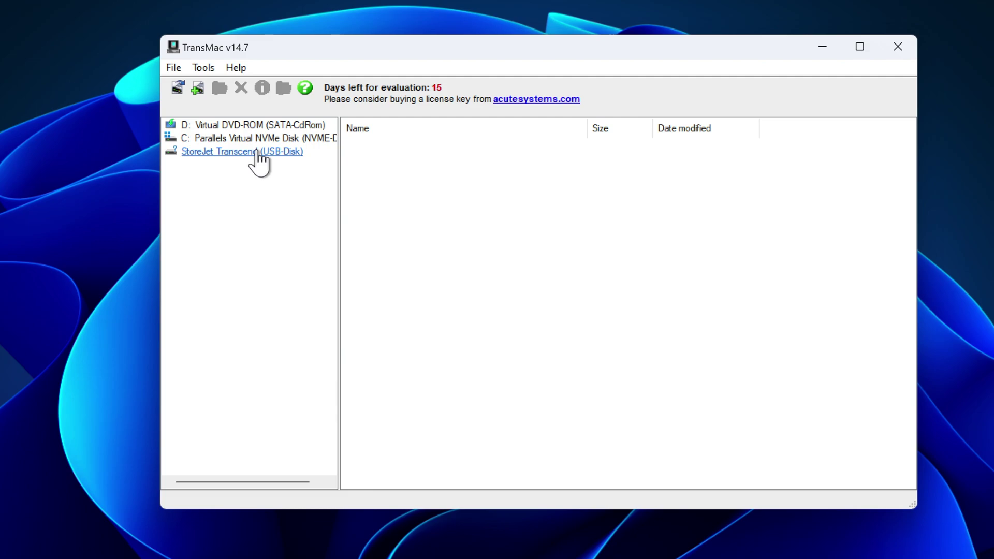
Format the StoreJet Transcend drive for Mac with the volume named 'macOS', confirming the erase
{"action": "right_click", "coordinate": [258, 155]}
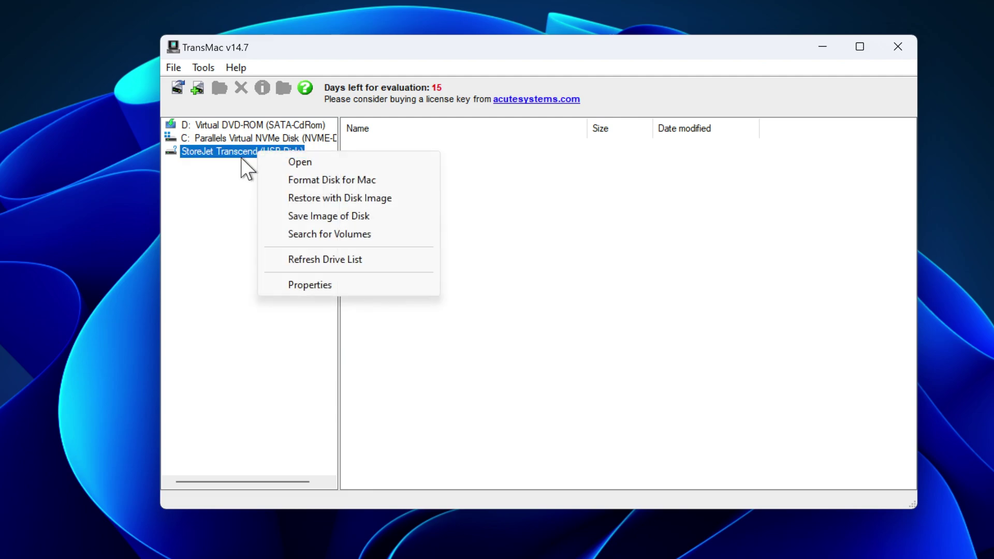
{"action": "left_click", "coordinate": [304, 180]}
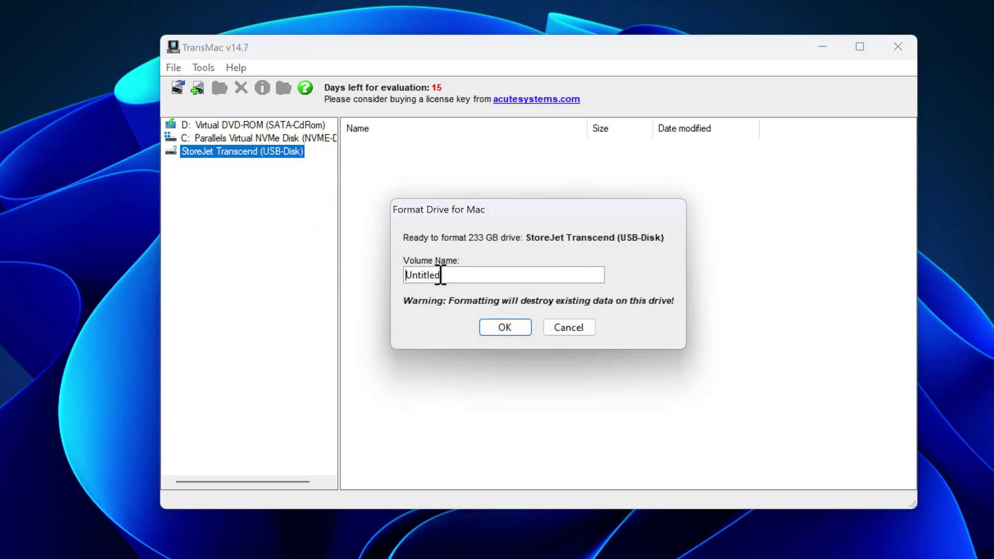
{"action": "left_click_drag", "start_coordinate": [441, 275], "coordinate": [378, 270]}
{"action": "type", "text": "macOS"}
{"action": "left_click", "coordinate": [504, 333]}
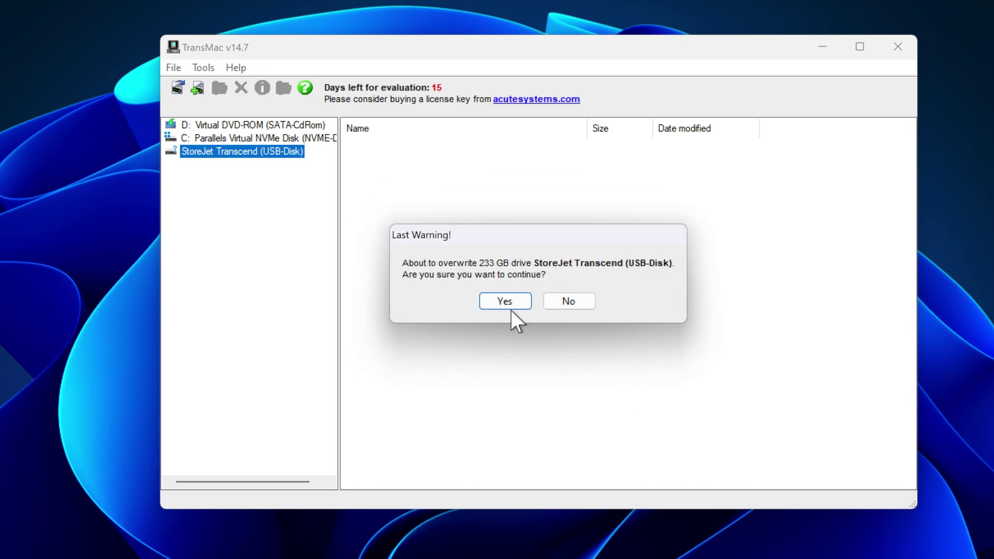
{"action": "left_click", "coordinate": [511, 304]}
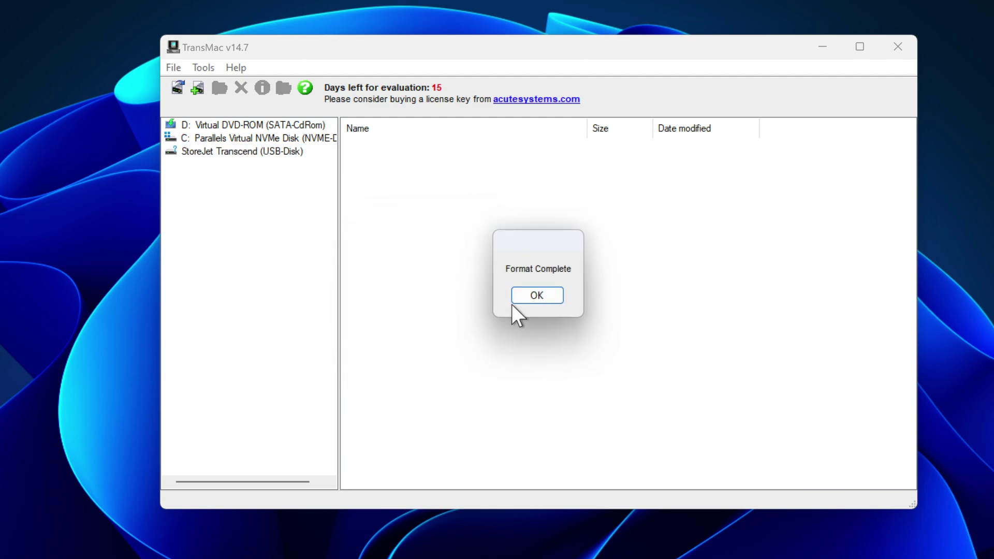
{"action": "left_click", "coordinate": [535, 299]}
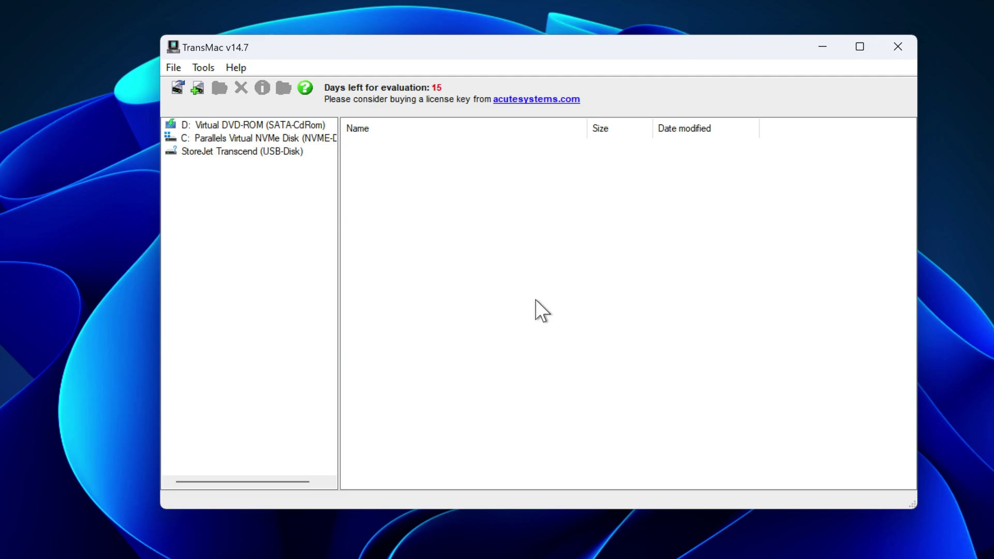
Restore BaseSystem.dmg from Desktop\OS X Install ESD onto the StoreJet Transcend drive
{"action": "right_click", "coordinate": [239, 152]}
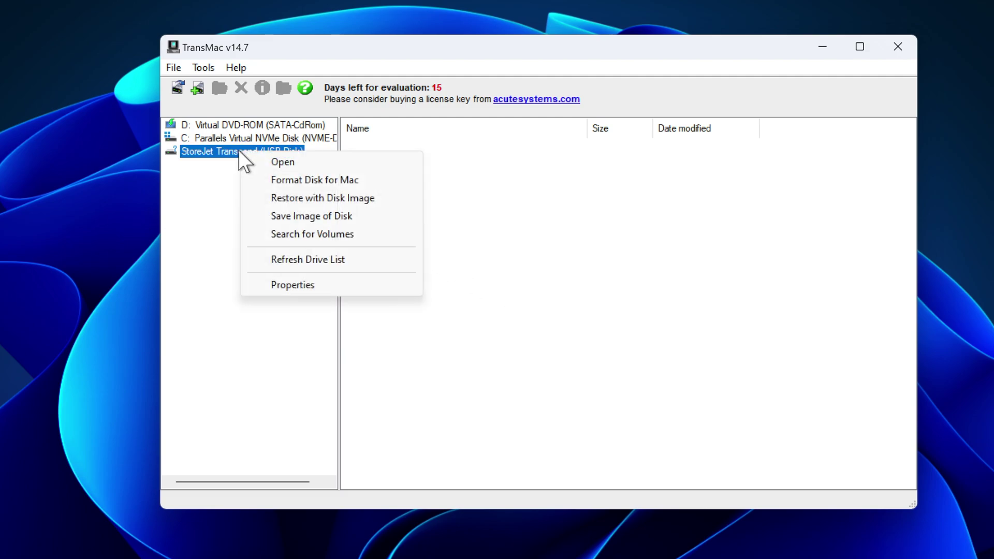
{"action": "left_click", "coordinate": [307, 198]}
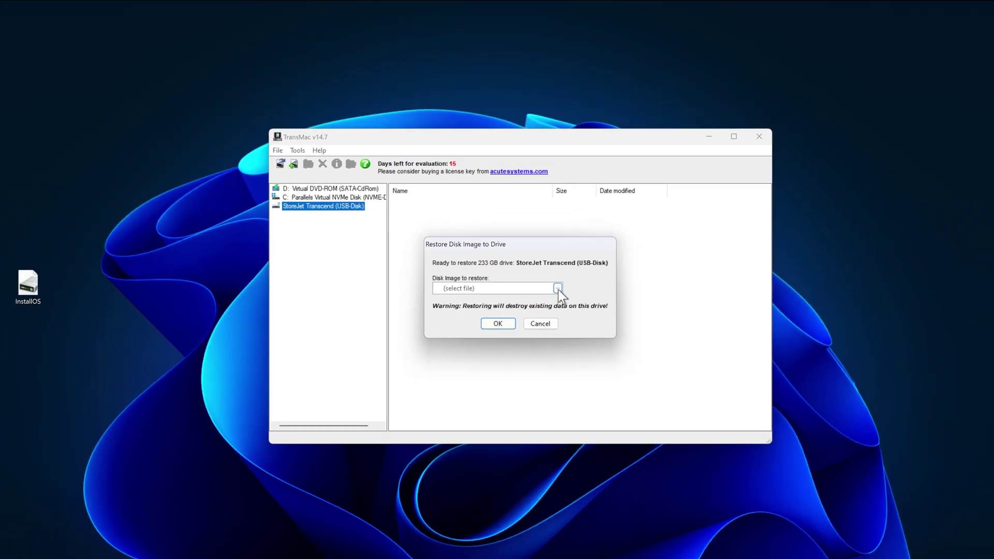
{"action": "left_click", "coordinate": [591, 276]}
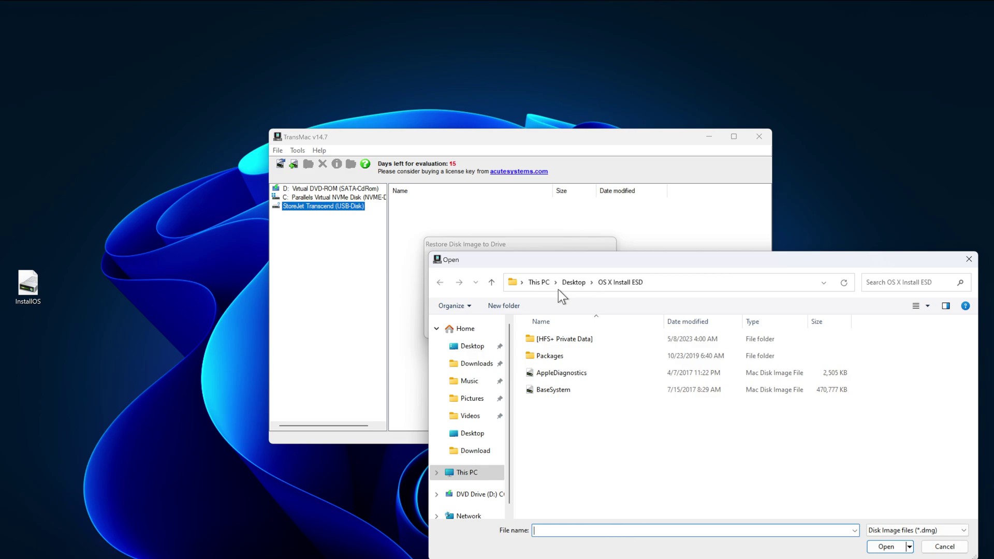
{"action": "left_click", "coordinate": [475, 435]}
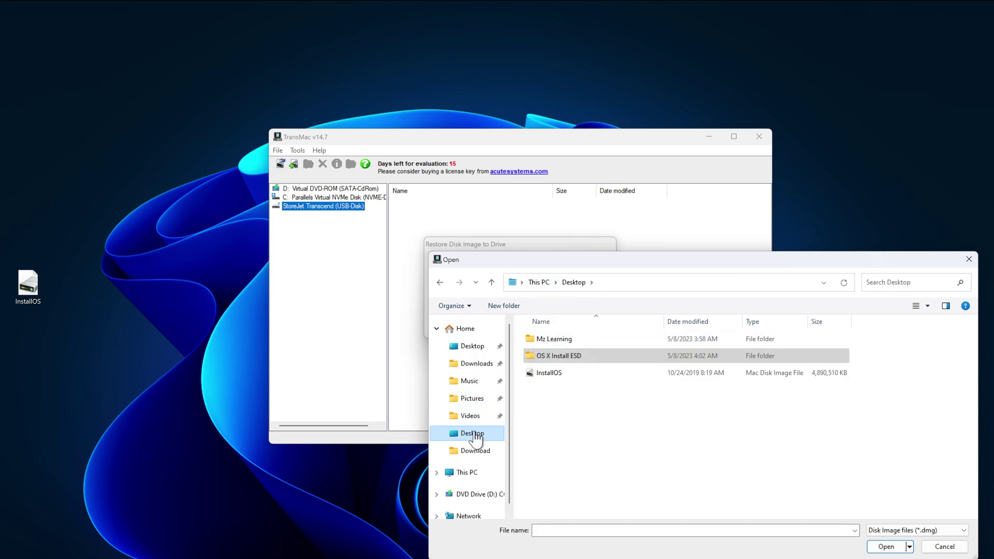
{"action": "double_click", "coordinate": [556, 358]}
{"action": "left_click", "coordinate": [546, 388]}
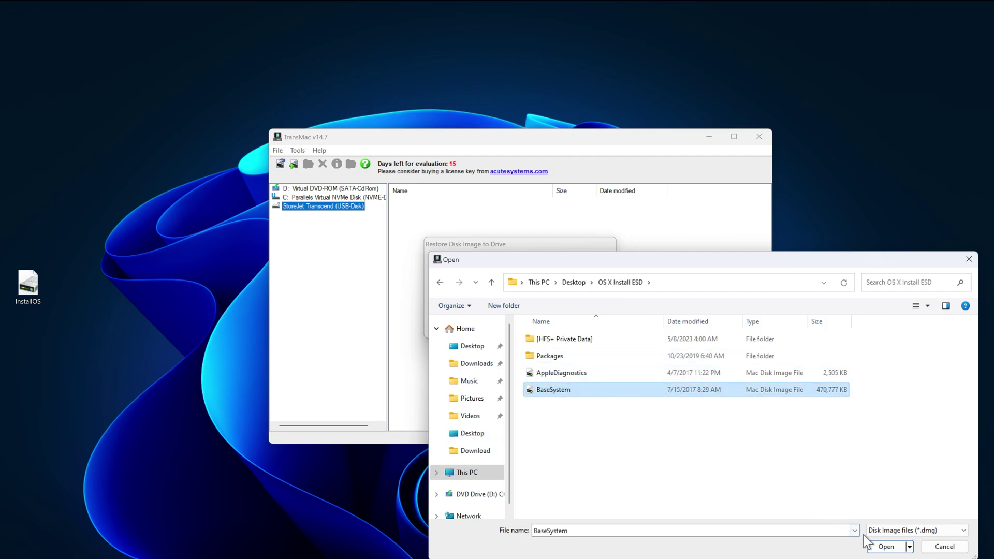
{"action": "left_click", "coordinate": [876, 546]}
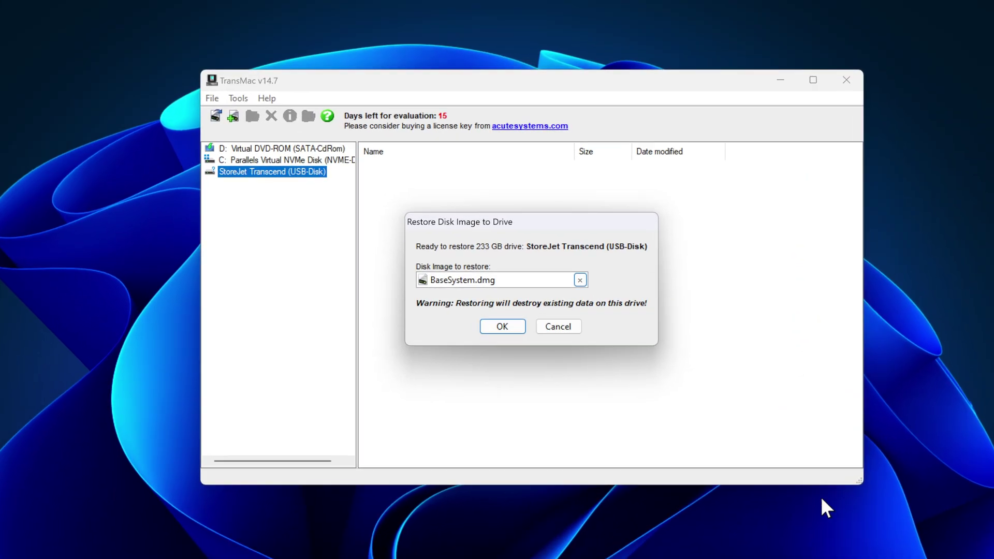
{"action": "left_click", "coordinate": [502, 326]}
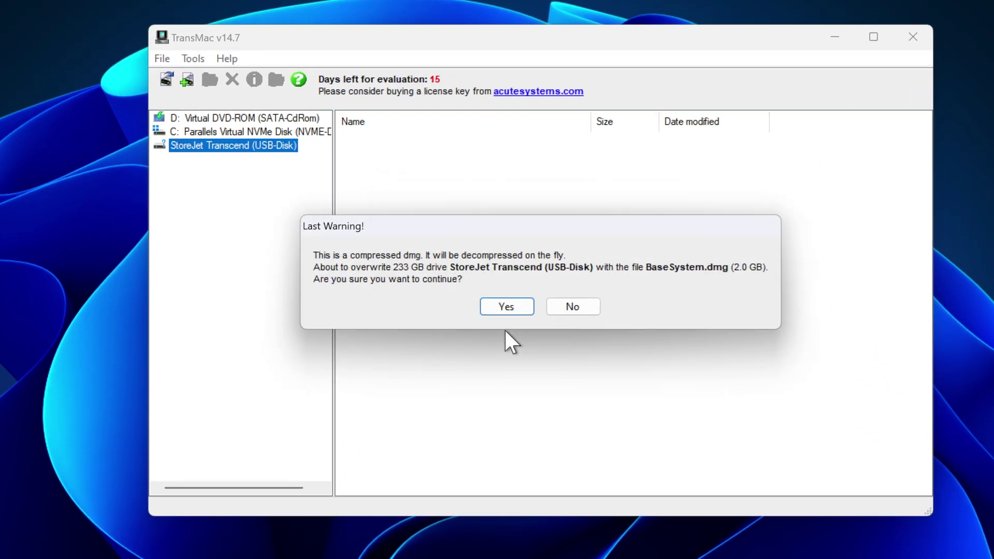
{"action": "left_click", "coordinate": [508, 307]}
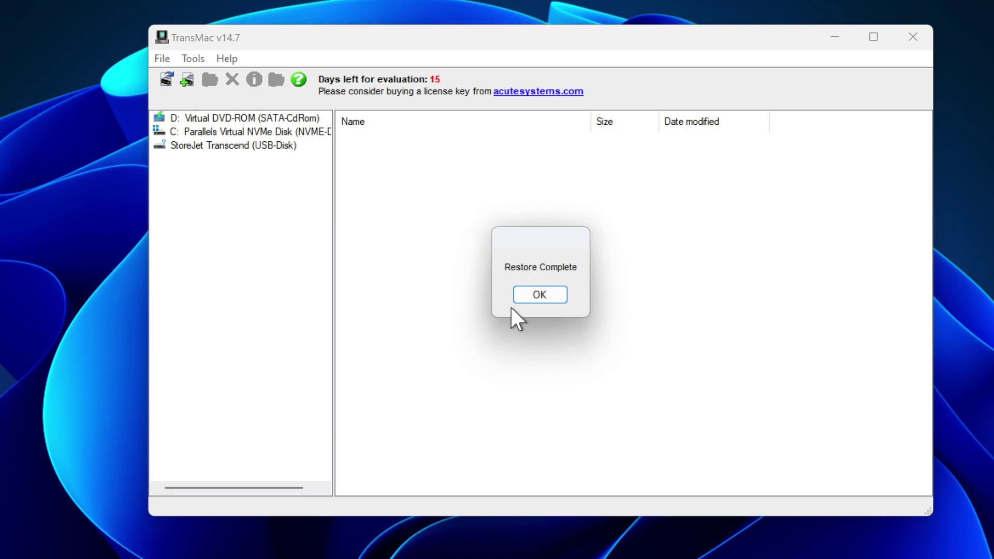
{"action": "left_click", "coordinate": [538, 297]}
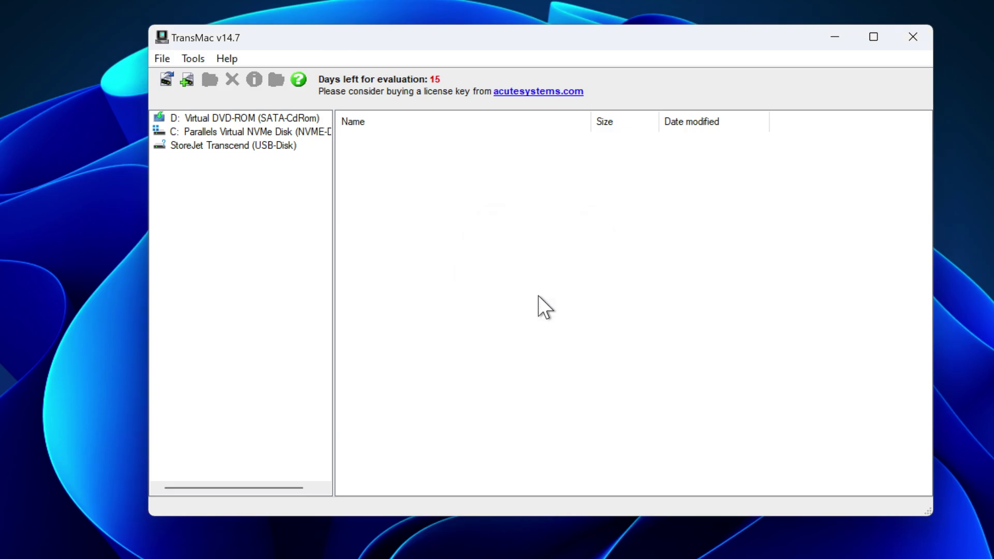
Open the OS X Base System volume and enable Show hidden and system files in Settings
{"action": "left_click", "coordinate": [249, 145]}
{"action": "left_click", "coordinate": [238, 160]}
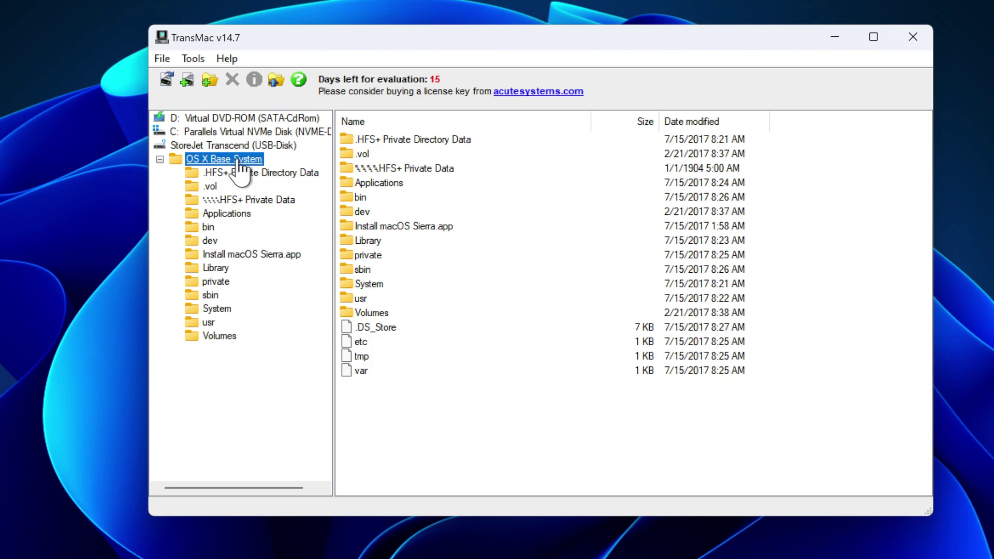
{"action": "left_click", "coordinate": [191, 59]}
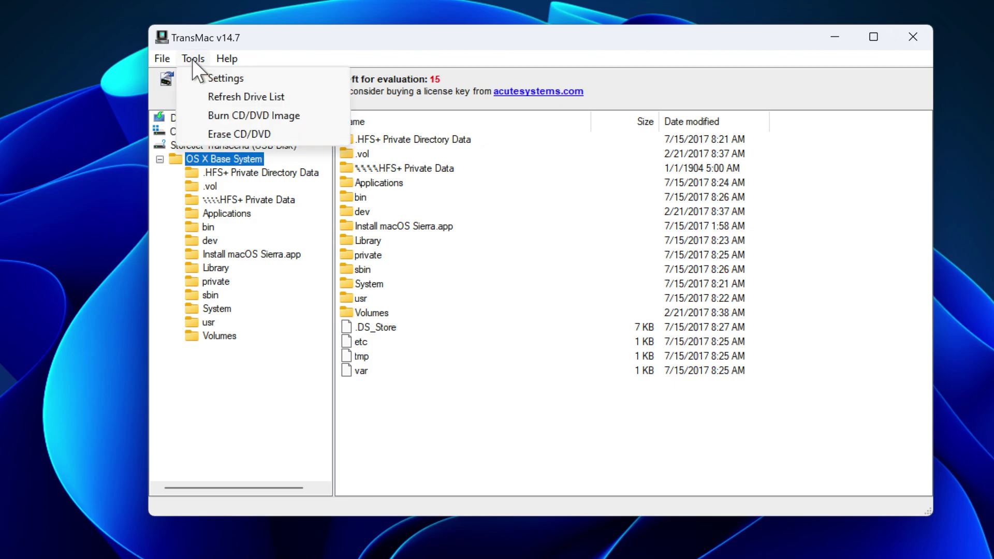
{"action": "left_click", "coordinate": [207, 78]}
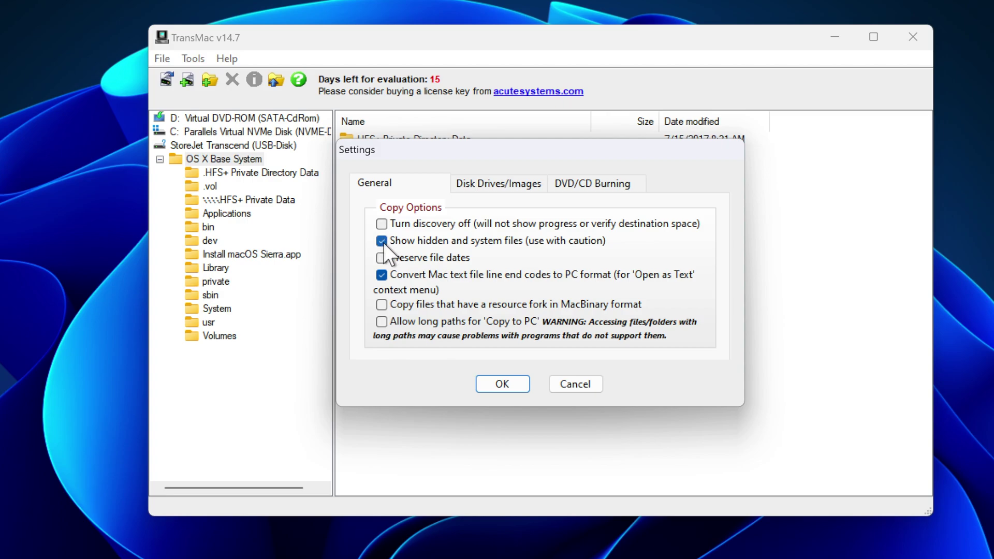
{"action": "left_click", "coordinate": [493, 379]}
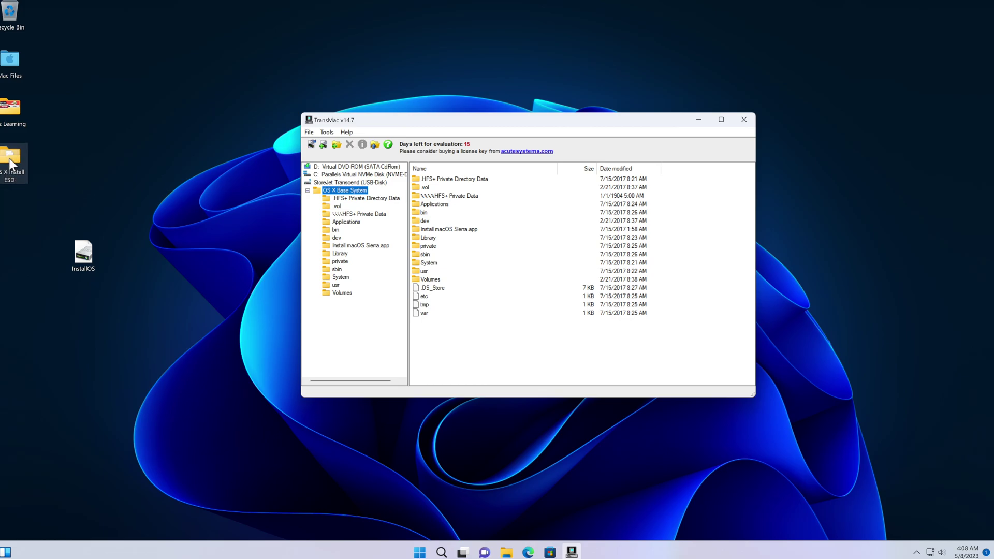
Copy BaseSystem.chunklist, BaseSystem.dmg and InstallAssistant.icns from Desktop\OS X Install ESD onto the volume
{"action": "mouse_move", "coordinate": [9, 158]}
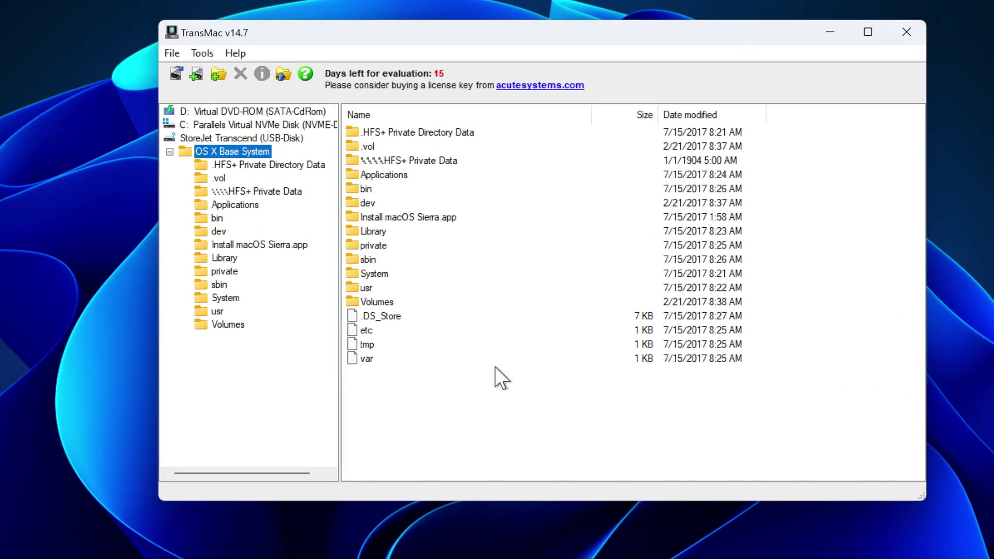
{"action": "right_click", "coordinate": [409, 390]}
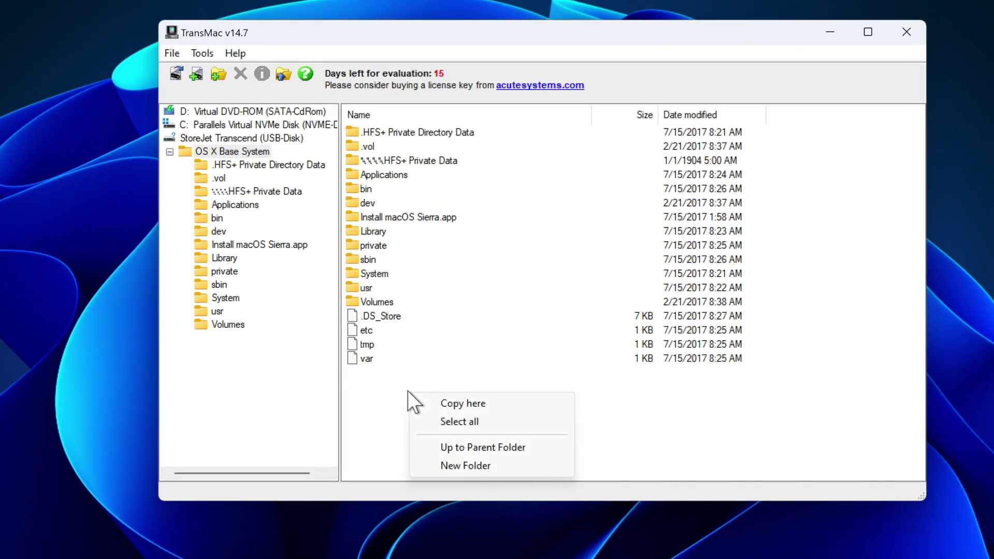
{"action": "left_click", "coordinate": [455, 406]}
{"action": "left_click", "coordinate": [215, 200]}
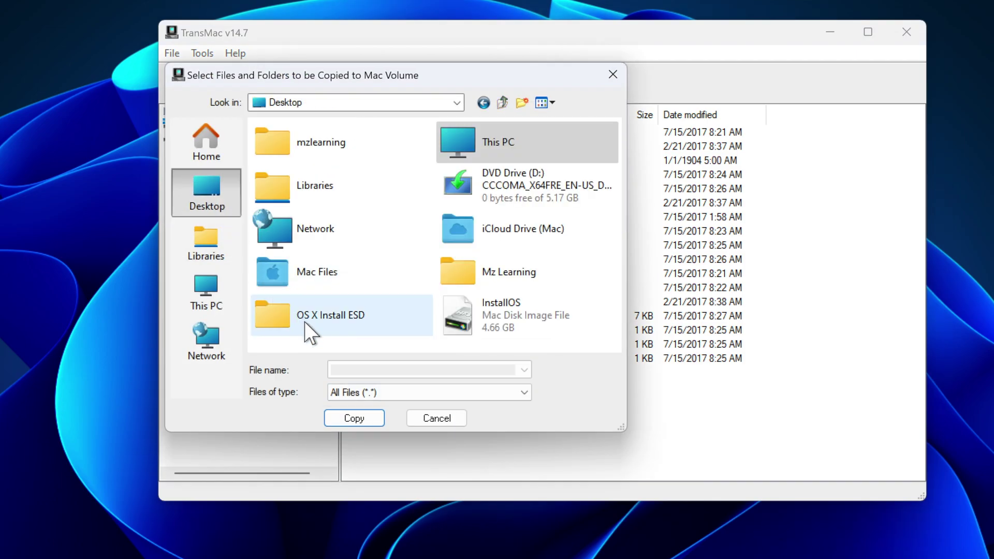
{"action": "double_click", "coordinate": [305, 321]}
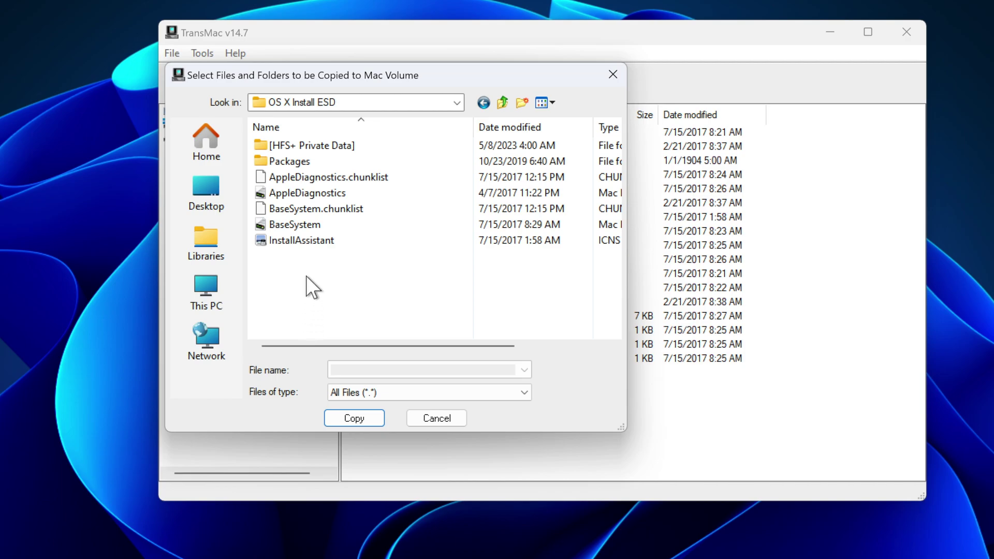
{"action": "left_click_drag", "start_coordinate": [306, 231], "coordinate": [312, 205]}
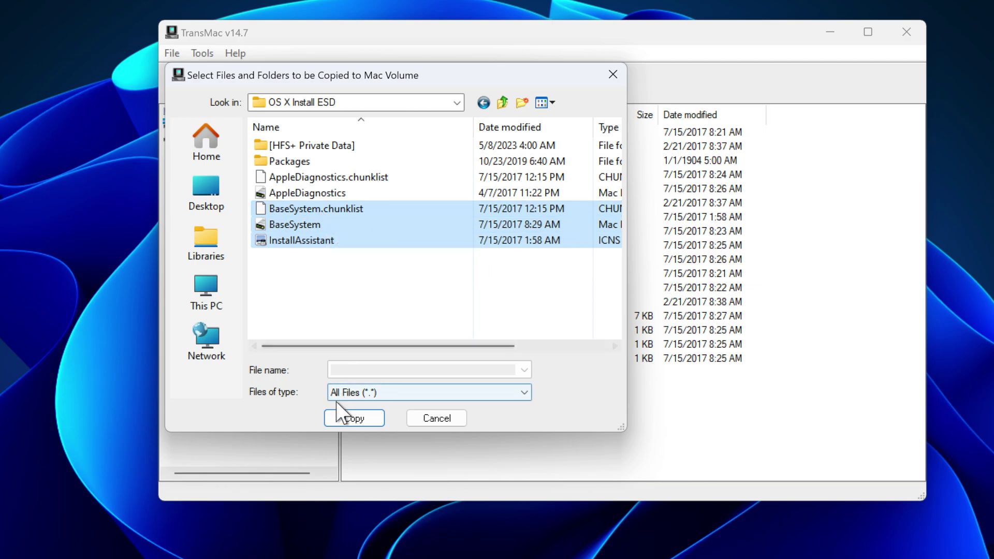
{"action": "left_click", "coordinate": [341, 414]}
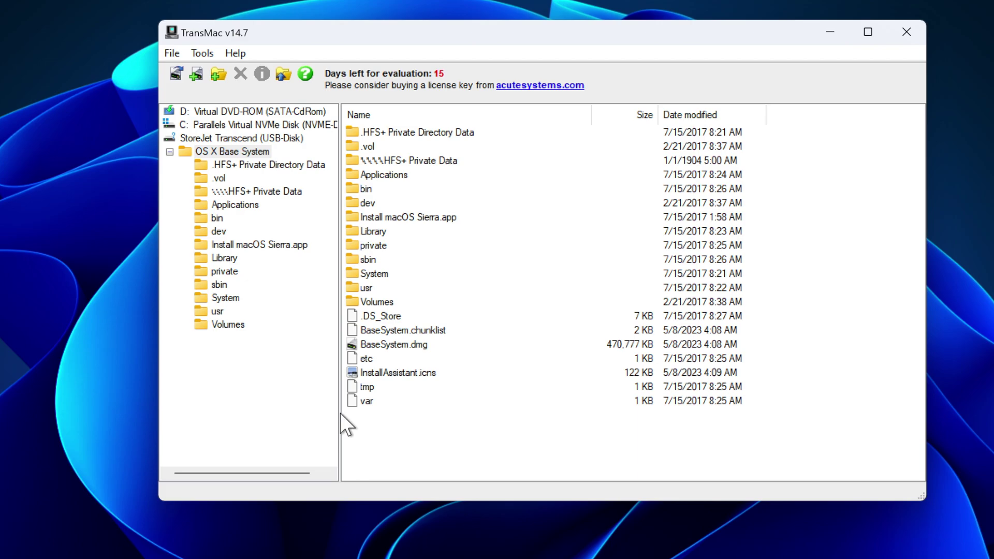
Rename InstallAssistant.icns to .VolumeIcon.icns
{"action": "left_click", "coordinate": [391, 374]}
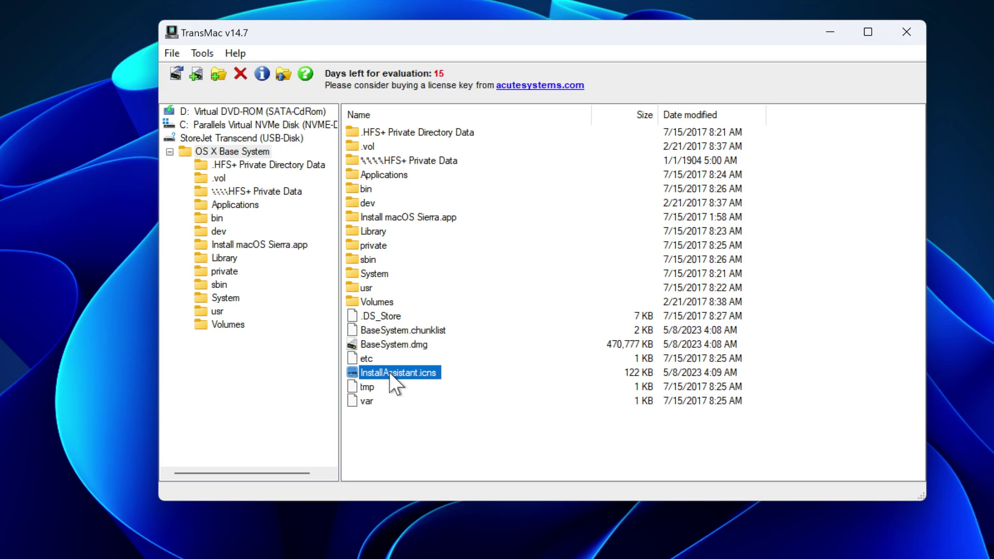
{"action": "right_click", "coordinate": [391, 373]}
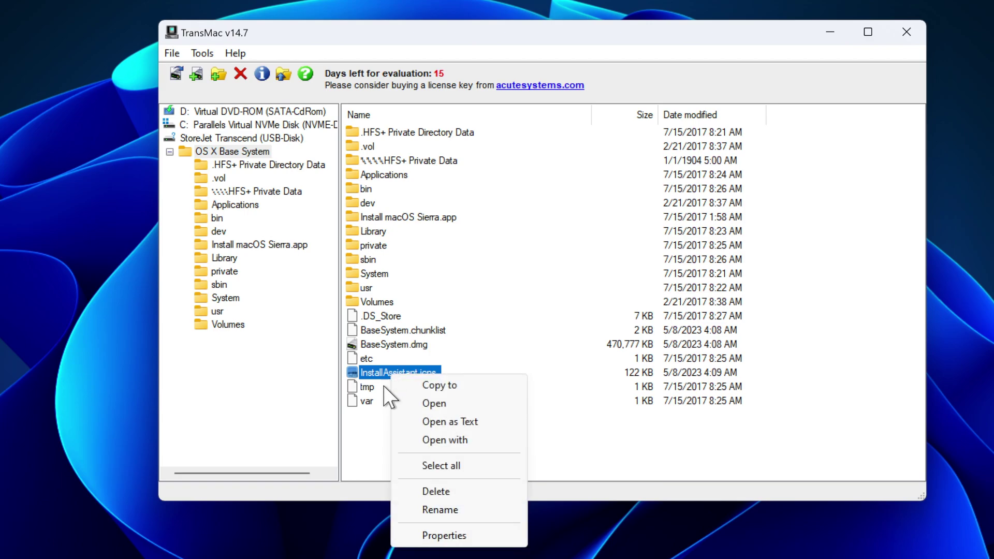
{"action": "left_click", "coordinate": [417, 508]}
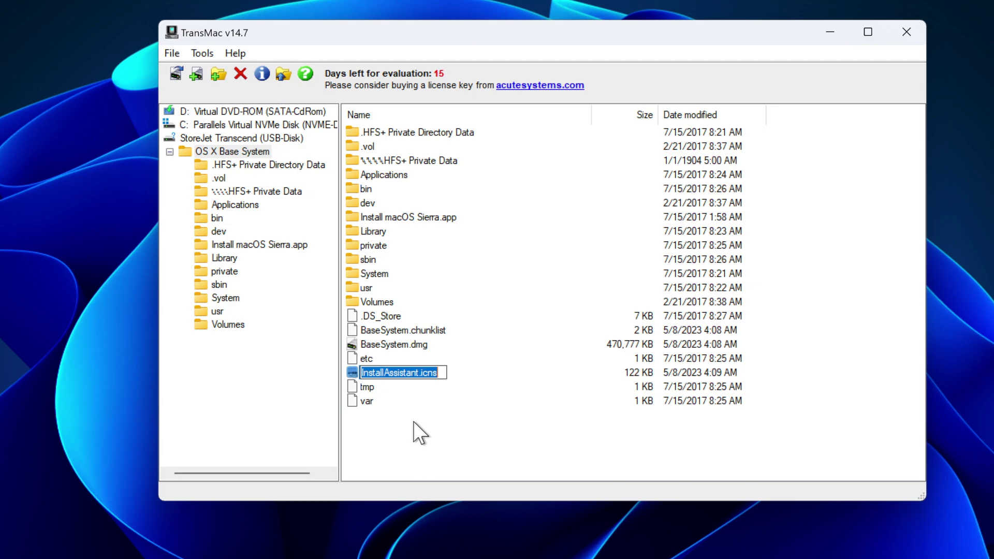
{"action": "left_click_drag", "start_coordinate": [419, 373], "coordinate": [361, 373]}
{"action": "type", "text": "VolumeIco"}
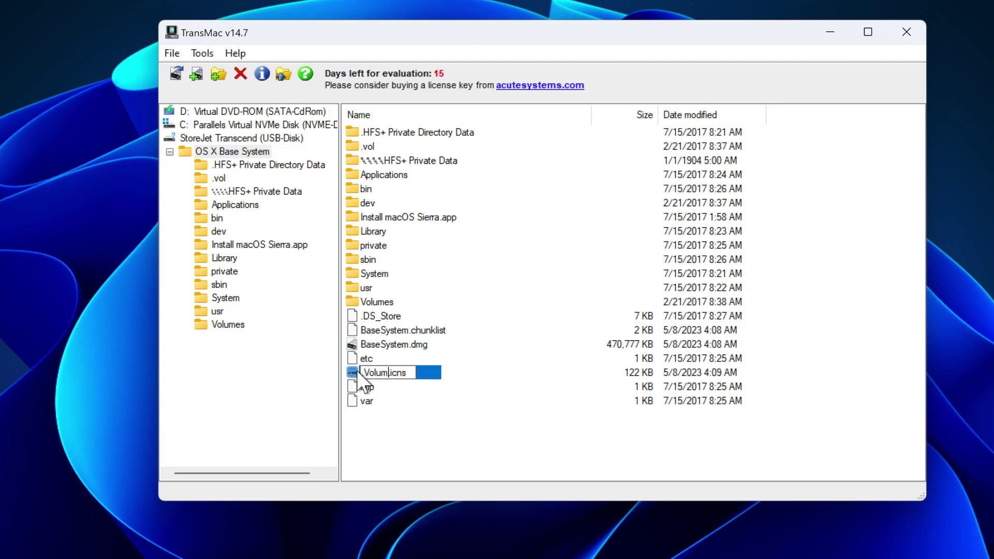
{"action": "type", "text": "n"}
{"action": "key", "text": "Return"}
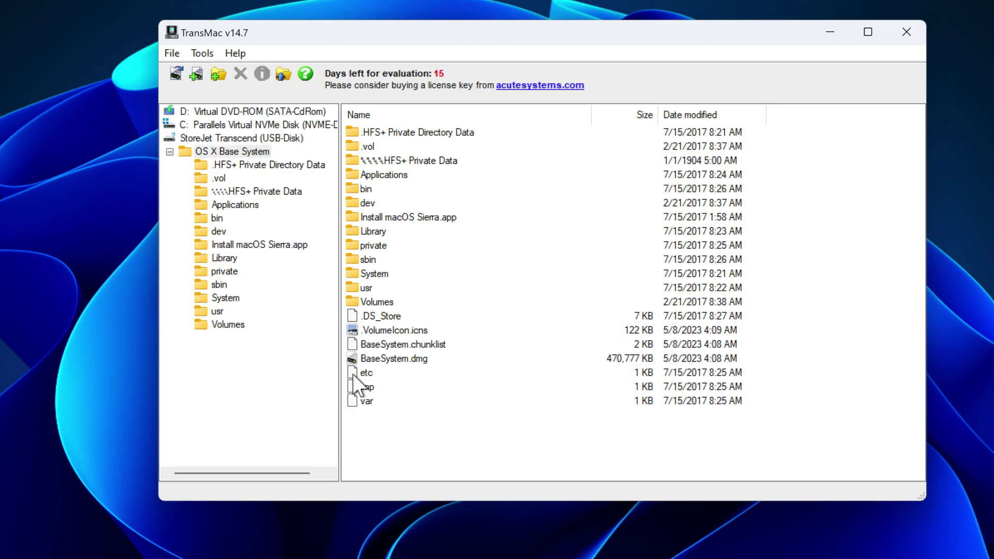
Go to System > Installation and delete the Packages file
{"action": "left_click", "coordinate": [376, 273]}
{"action": "double_click", "coordinate": [376, 273]}
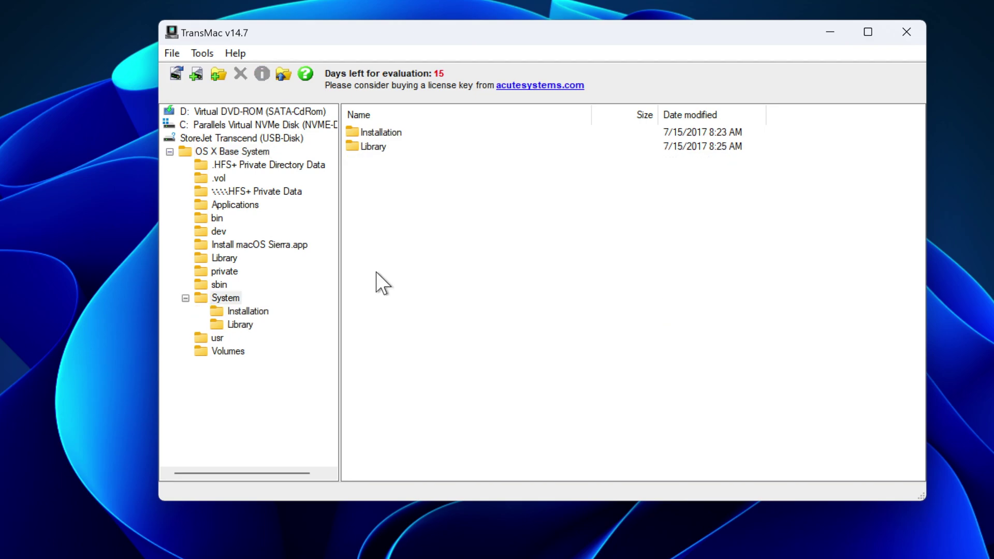
{"action": "double_click", "coordinate": [386, 132]}
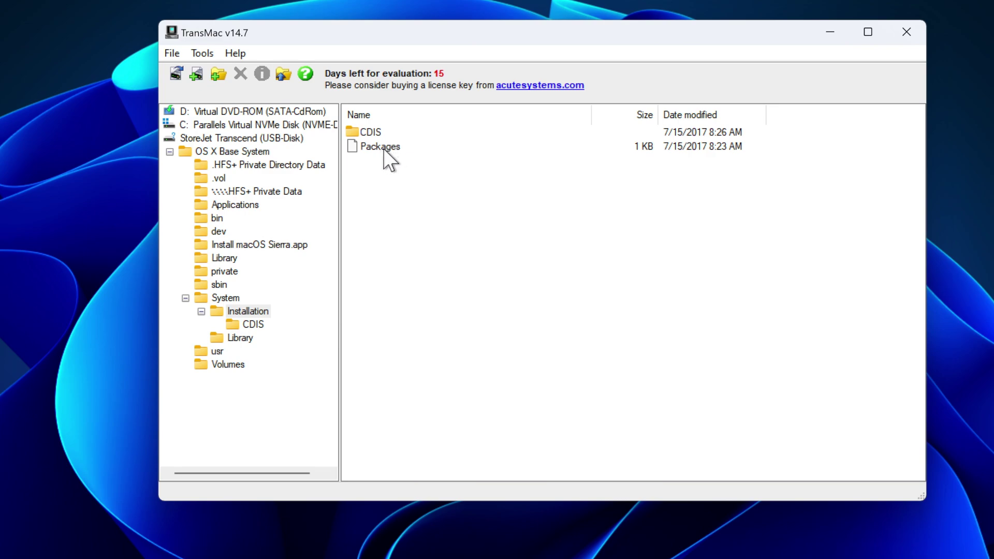
{"action": "right_click", "coordinate": [384, 149]}
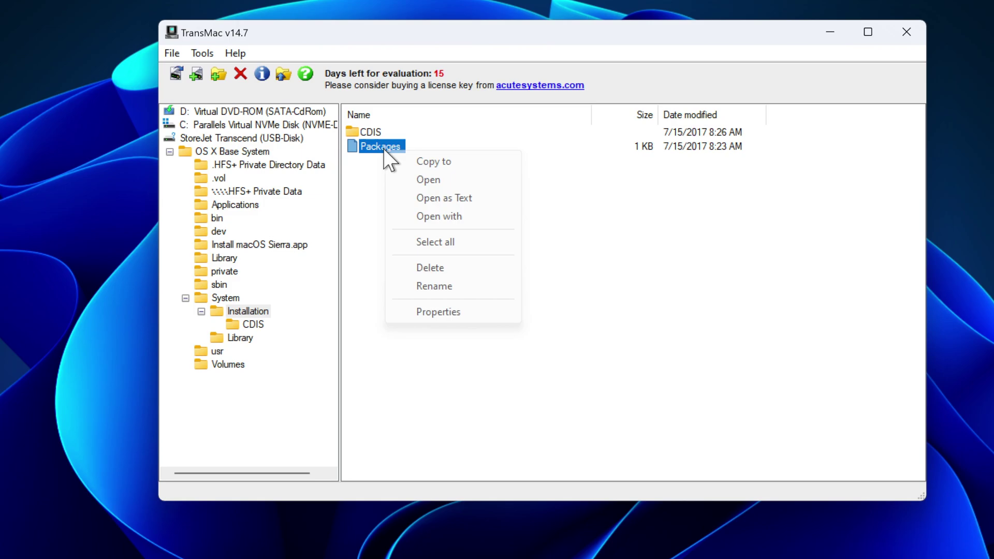
{"action": "left_click", "coordinate": [417, 267]}
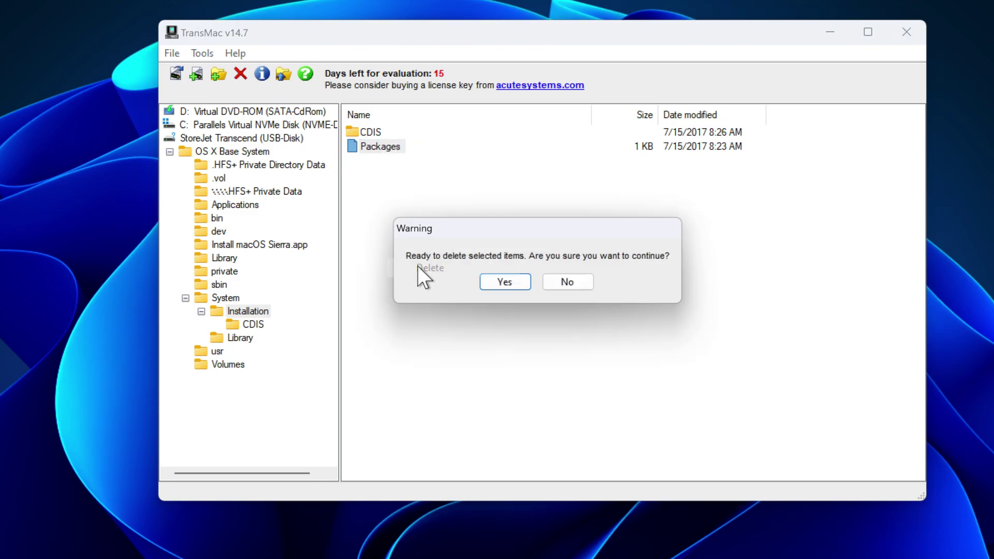
{"action": "left_click", "coordinate": [507, 284]}
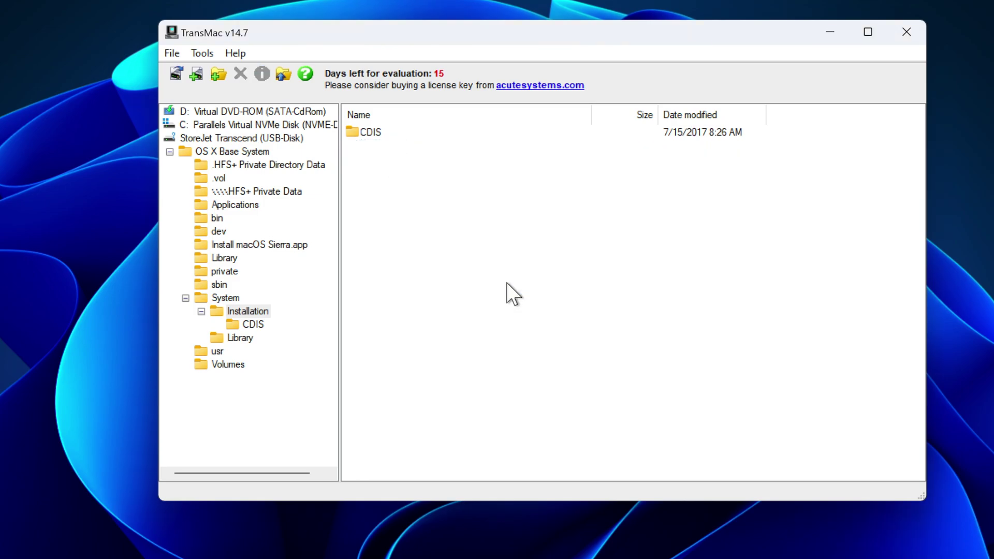
Copy the Packages folder from Desktop\OS X Install ESD into Installation, despite the low-space warning
{"action": "right_click", "coordinate": [431, 215]}
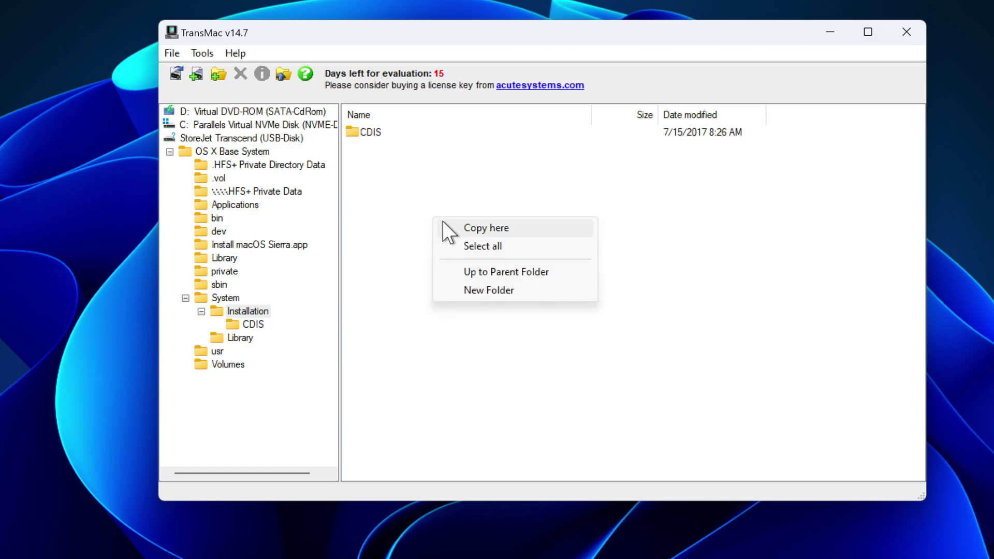
{"action": "left_click", "coordinate": [468, 229]}
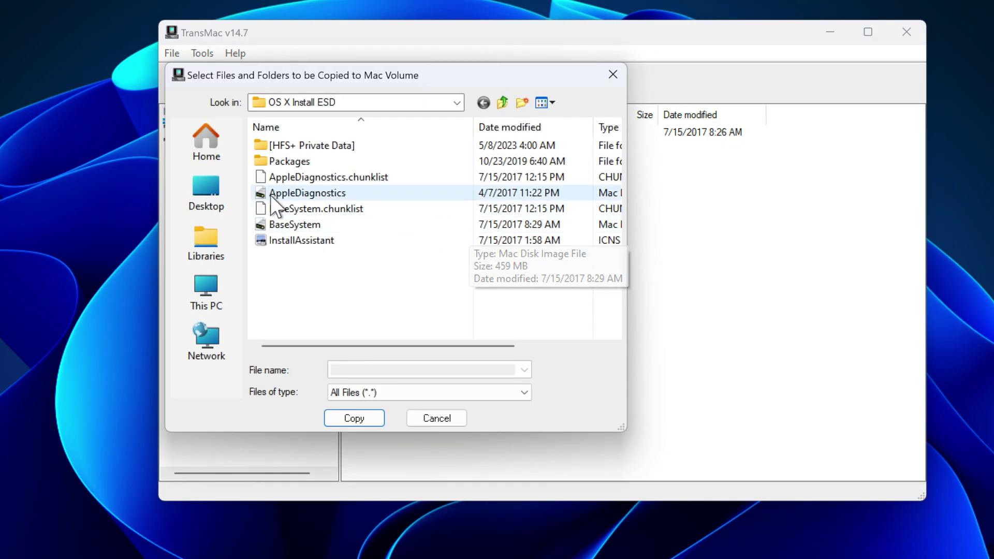
{"action": "left_click", "coordinate": [214, 186]}
{"action": "double_click", "coordinate": [303, 314]}
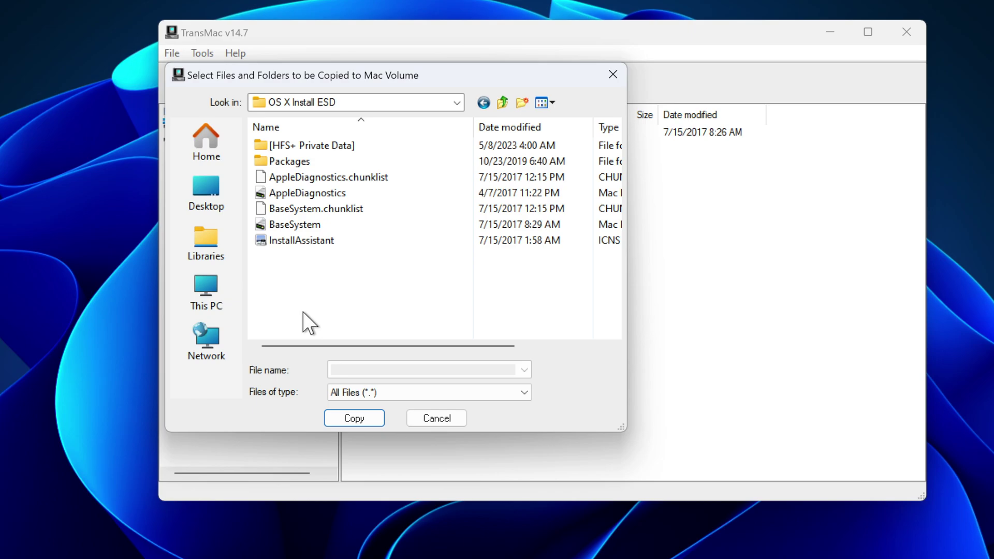
{"action": "left_click", "coordinate": [296, 161]}
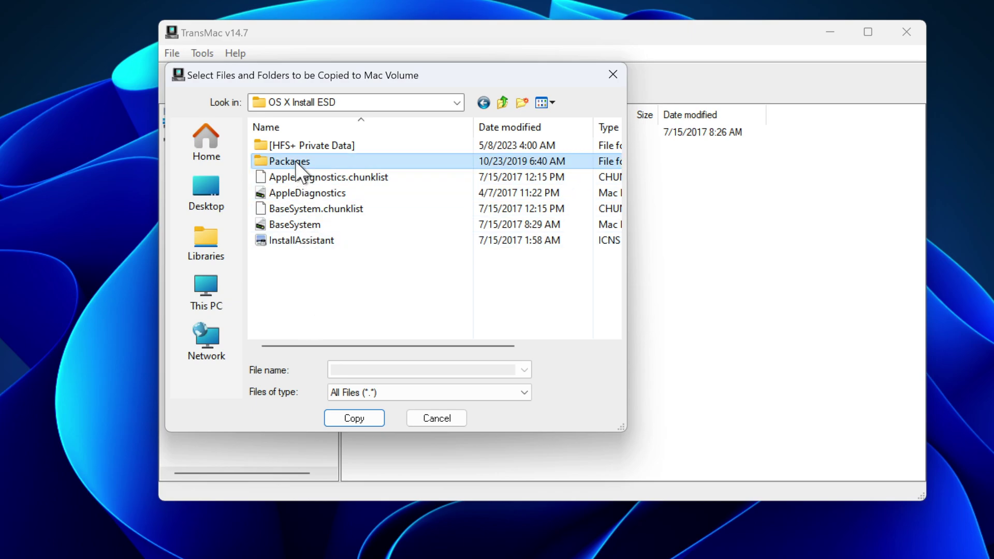
{"action": "left_click", "coordinate": [342, 411]}
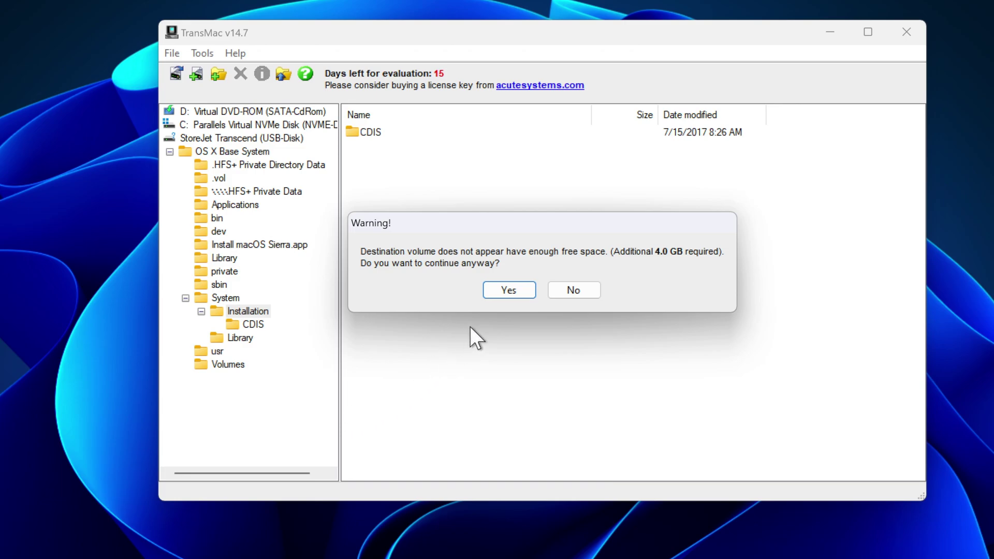
{"action": "left_click", "coordinate": [499, 297]}
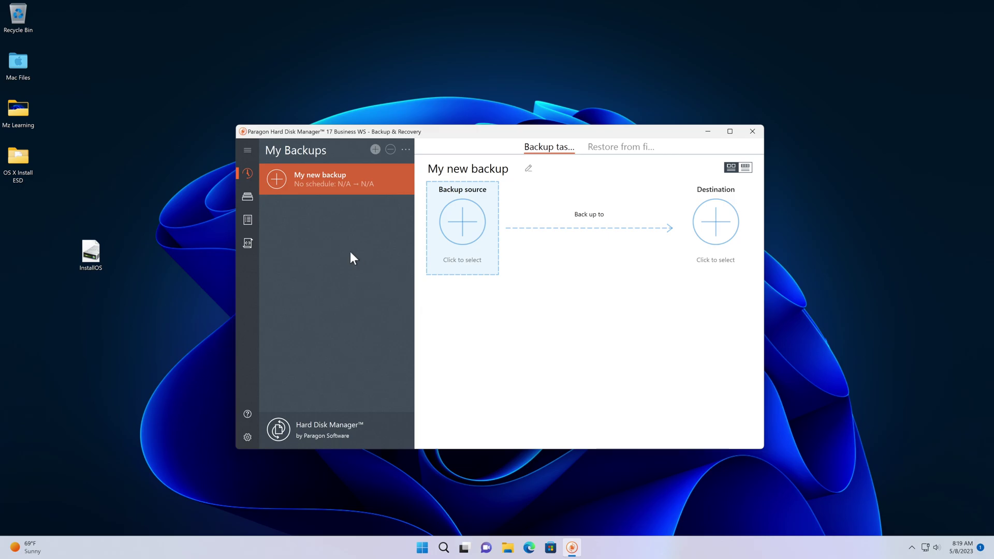
Extend the OS X Base System partition on Disk 1 from 1.87 GB to the full 232.88 GB
{"action": "left_click", "coordinate": [250, 198]}
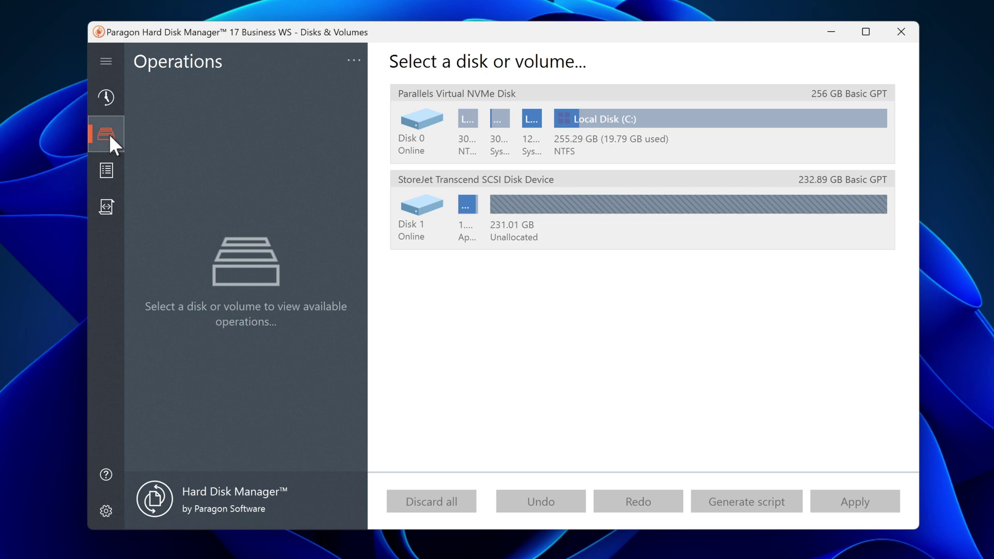
{"action": "left_click", "coordinate": [515, 214]}
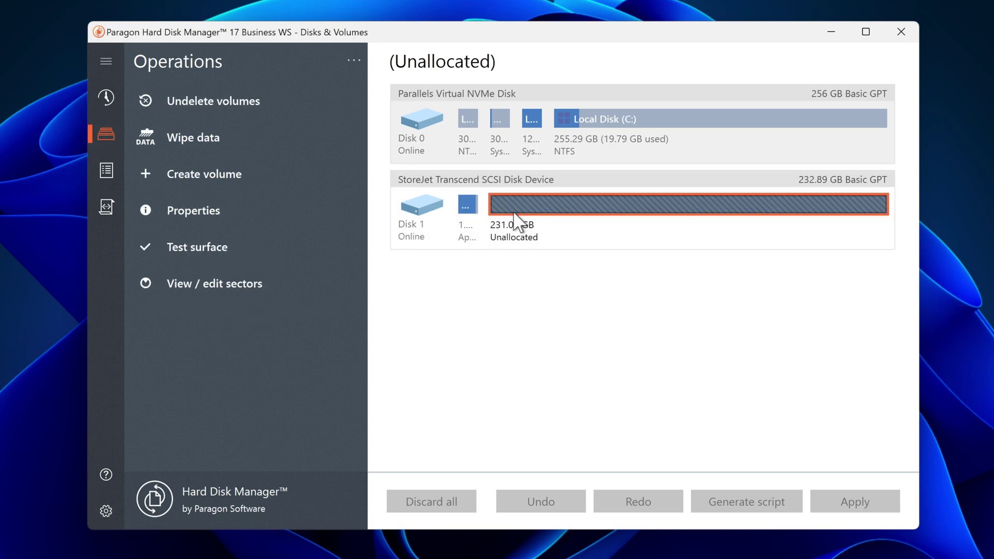
{"action": "left_click", "coordinate": [474, 207]}
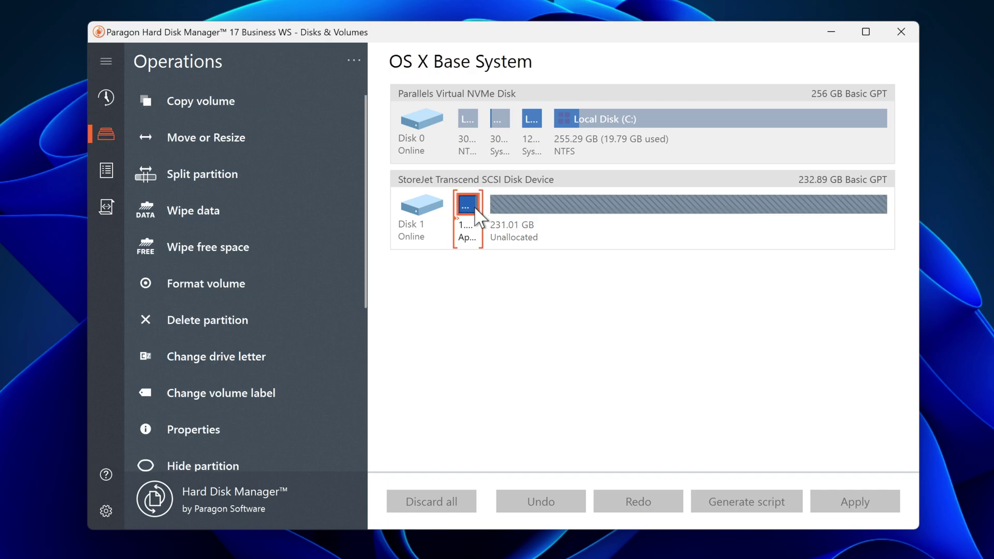
{"action": "left_click_drag", "start_coordinate": [477, 209], "coordinate": [939, 228]}
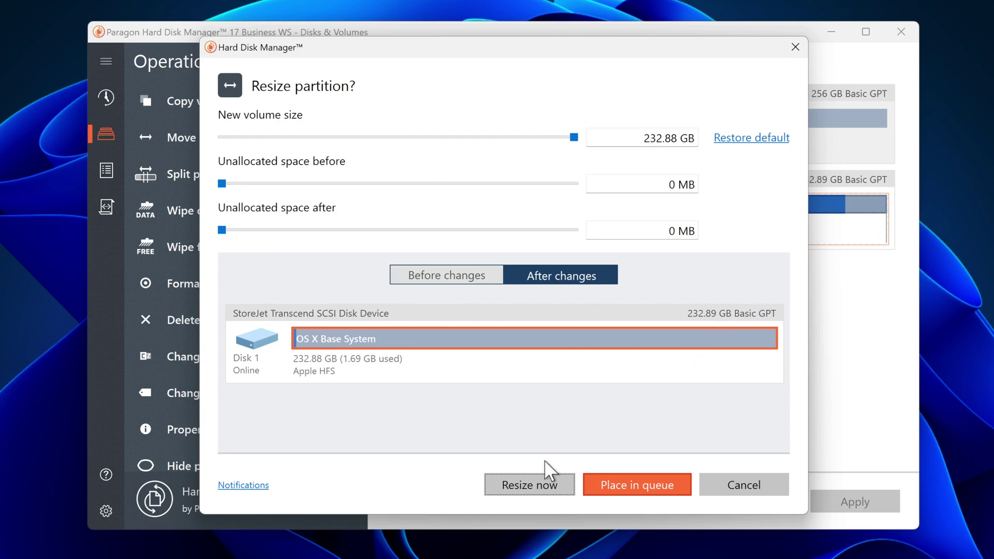
{"action": "left_click", "coordinate": [533, 475]}
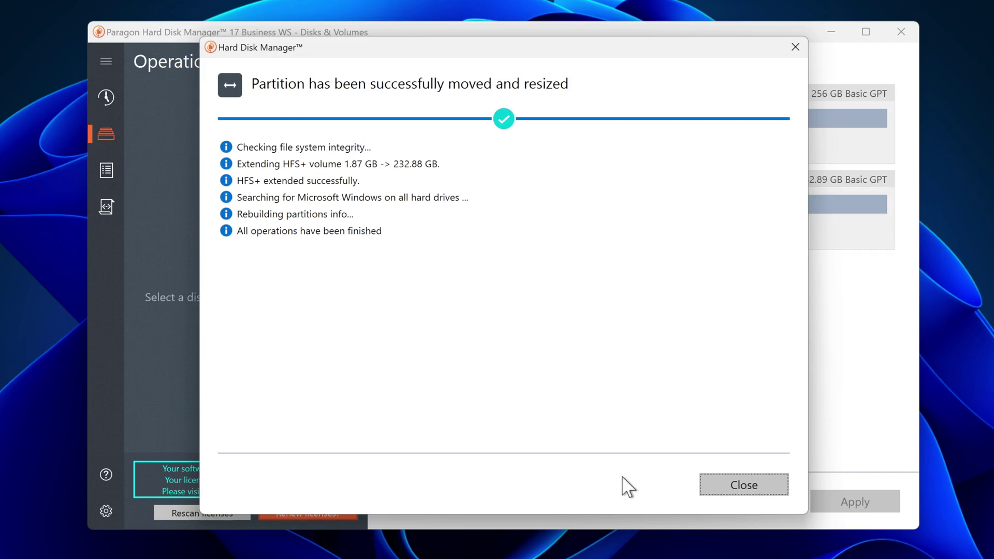
{"action": "left_click", "coordinate": [718, 482]}
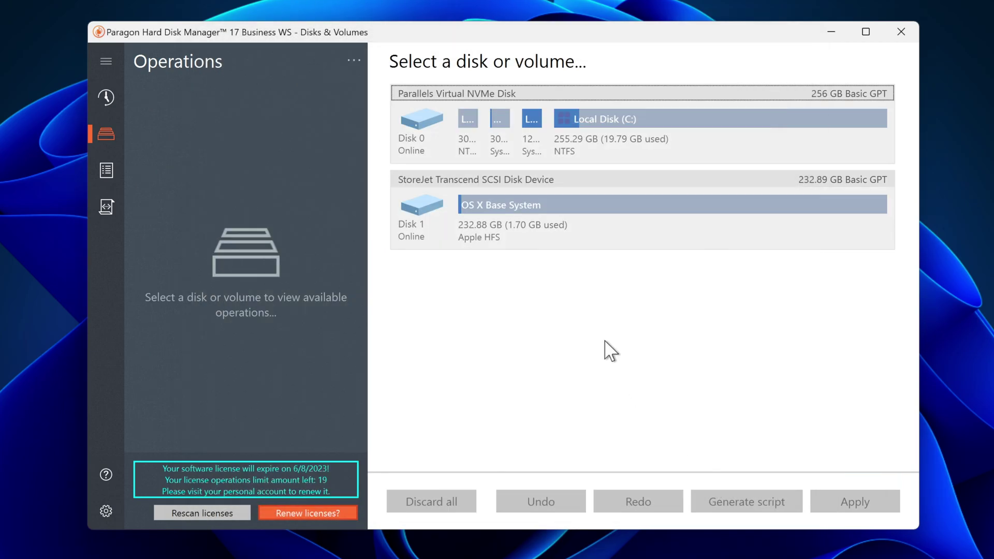
{"action": "left_click", "coordinate": [509, 209]}
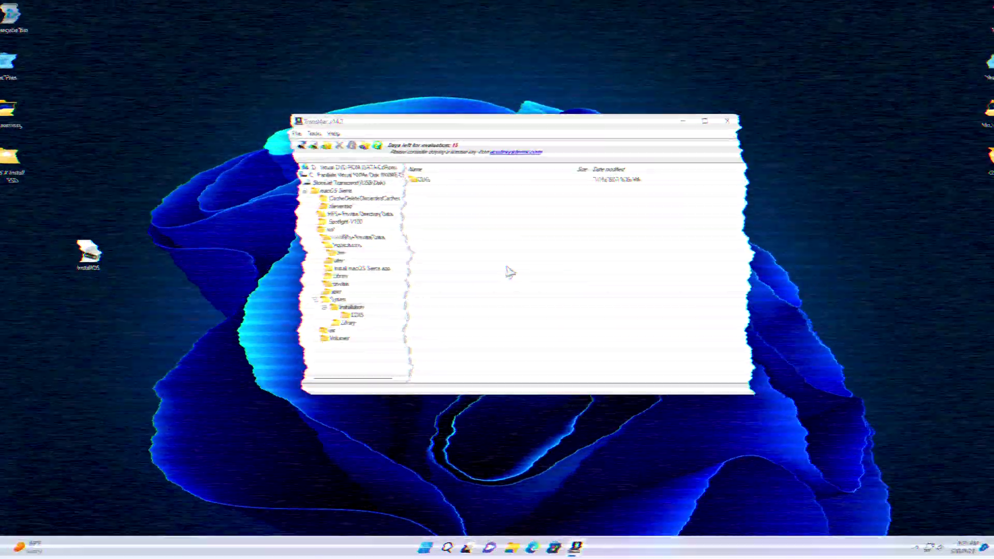
Use Copy here to copy the Packages folder from OS X Install ESD into the Installation folder
{"action": "right_click", "coordinate": [509, 266]}
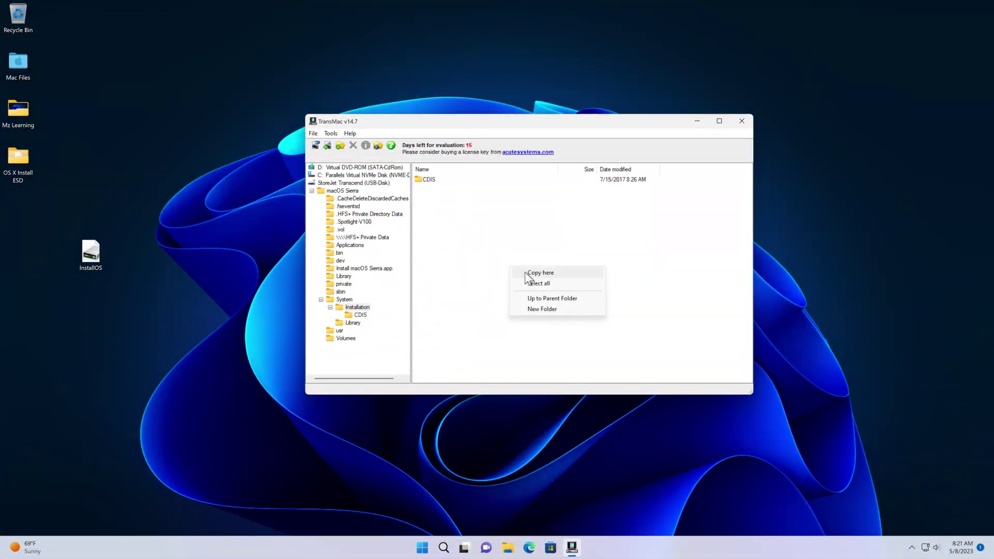
{"action": "left_click", "coordinate": [525, 272]}
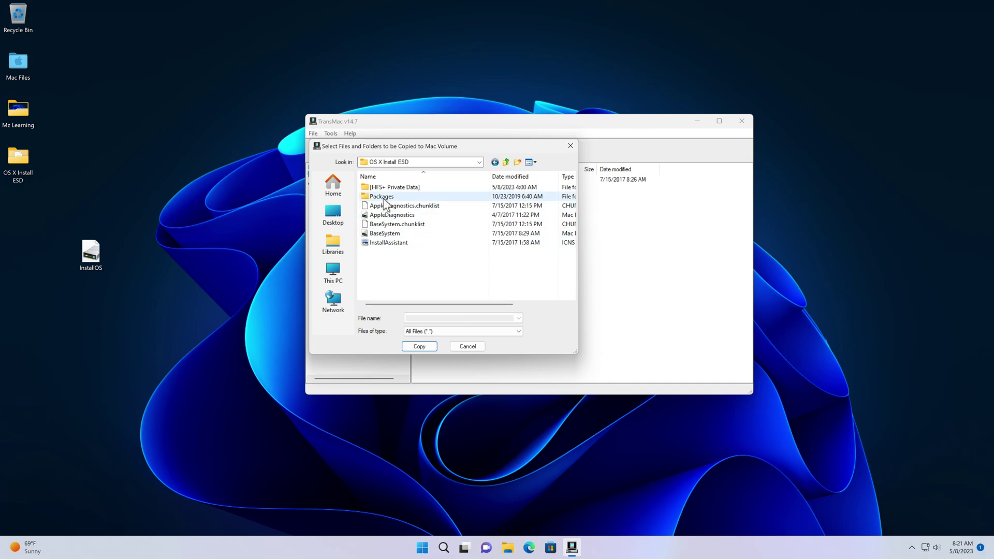
{"action": "left_click", "coordinate": [384, 197]}
{"action": "left_click", "coordinate": [420, 346]}
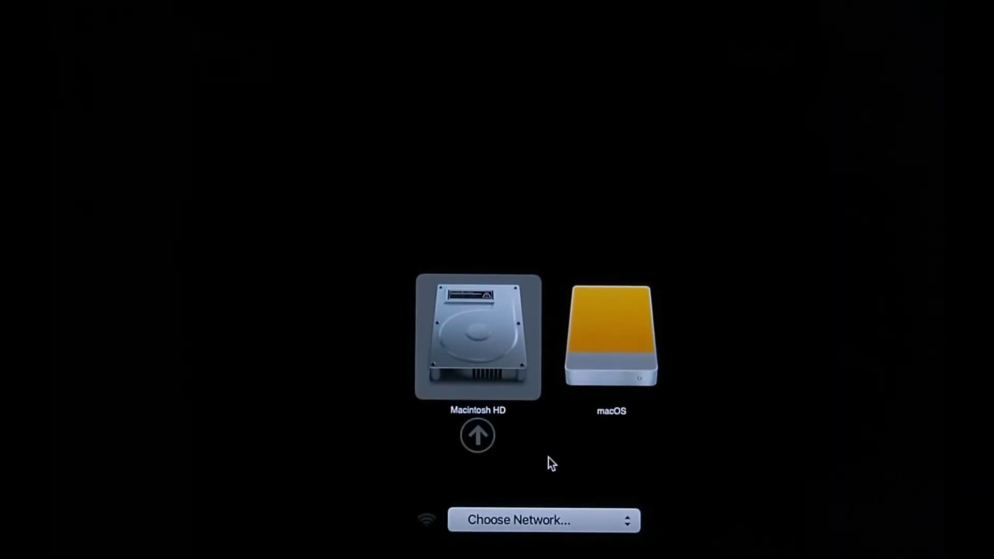
Boot from the macOS USB drive, choose English, and select Install macOS
{"action": "key", "text": "Right"}
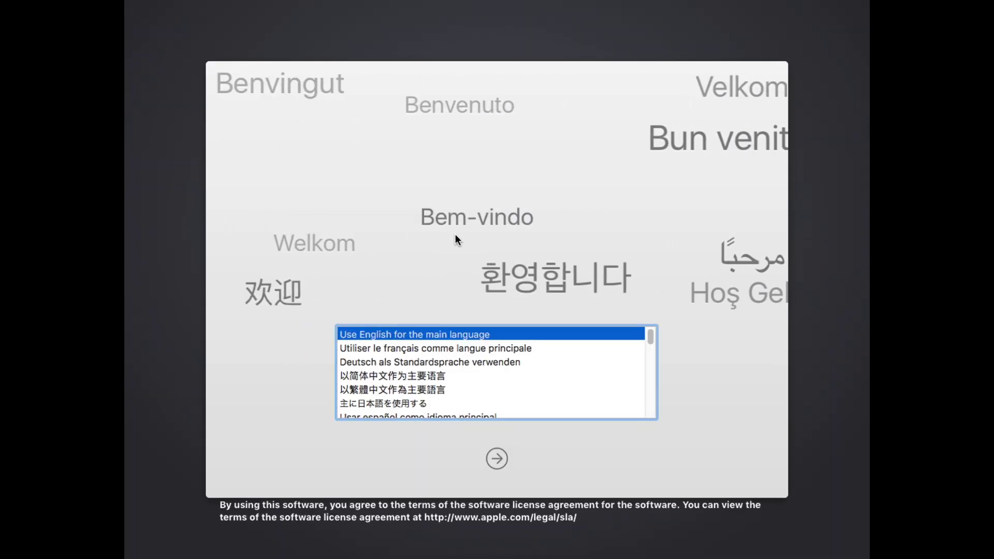
{"action": "left_click", "coordinate": [500, 458]}
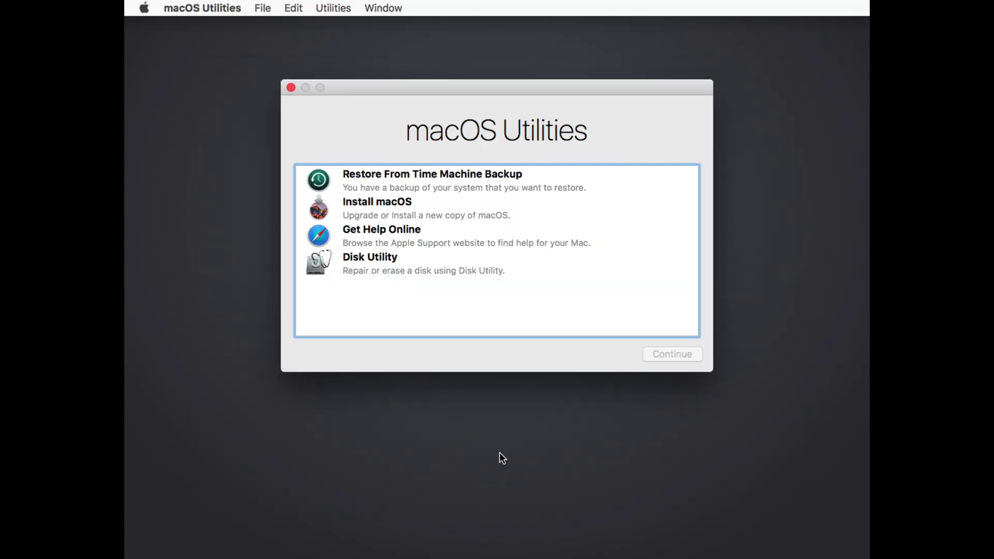
{"action": "left_click", "coordinate": [399, 206]}
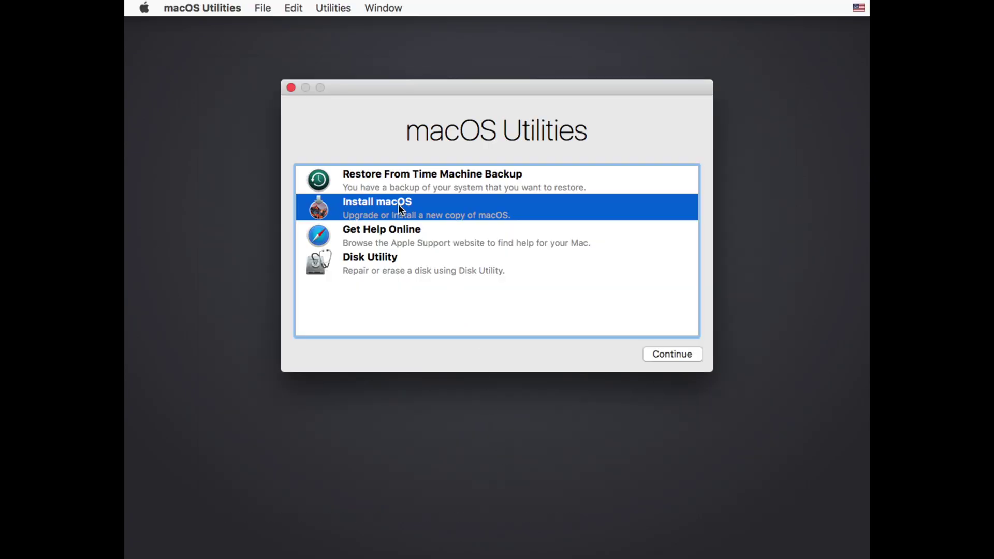
{"action": "left_click", "coordinate": [670, 356]}
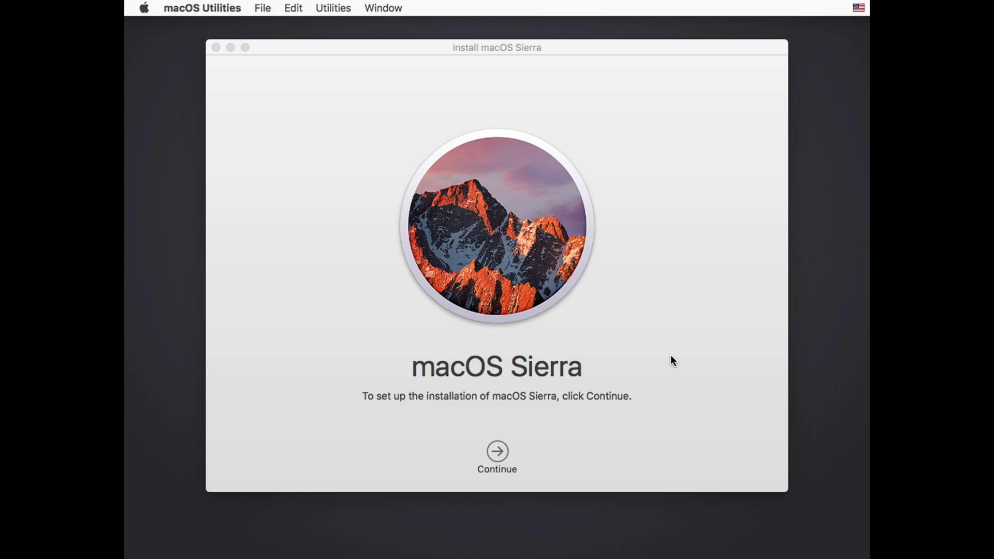
Agree to the license and start installing macOS Sierra on Macintosh HD
{"action": "left_click", "coordinate": [498, 452]}
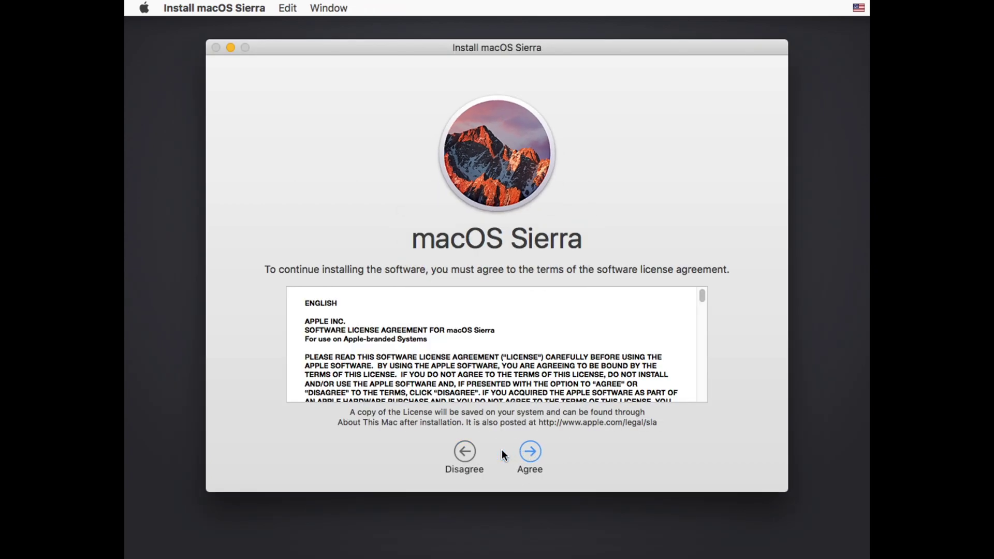
{"action": "left_click", "coordinate": [525, 452]}
{"action": "left_click", "coordinate": [606, 130]}
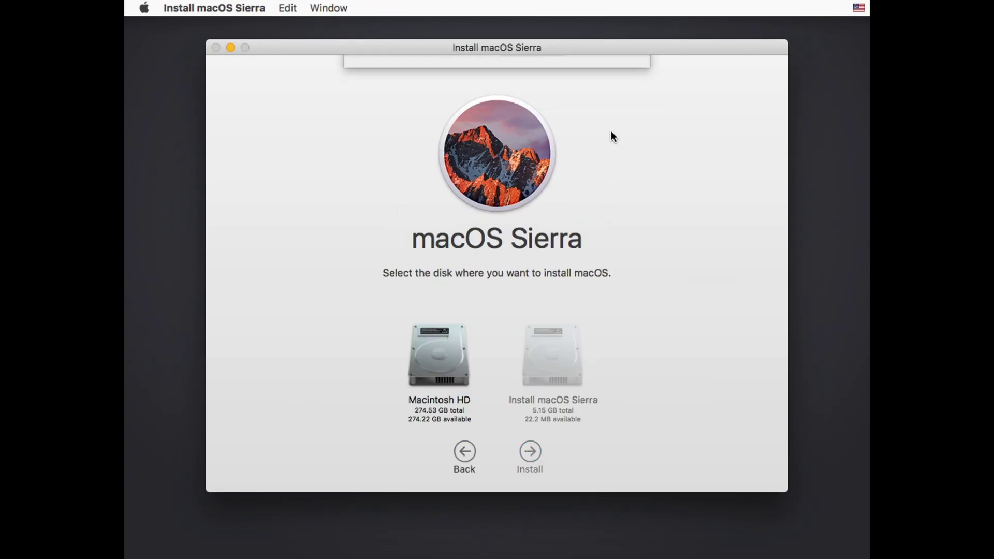
{"action": "left_click", "coordinate": [456, 353]}
{"action": "left_click", "coordinate": [527, 451]}
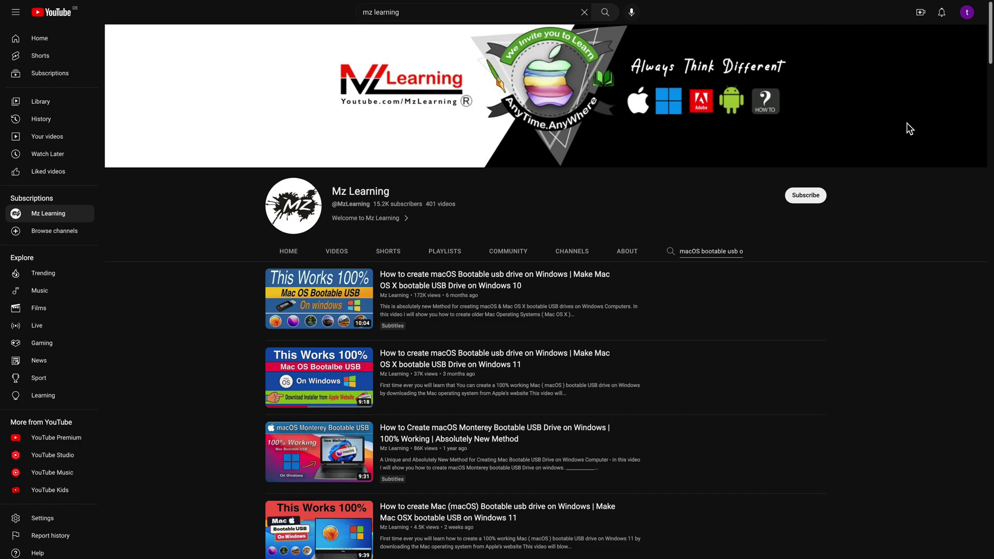
Subscribe to the Mz Learning channel and open its Subscribed bell menu
{"action": "left_click_drag", "start_coordinate": [990, 58], "coordinate": [990, 101]}
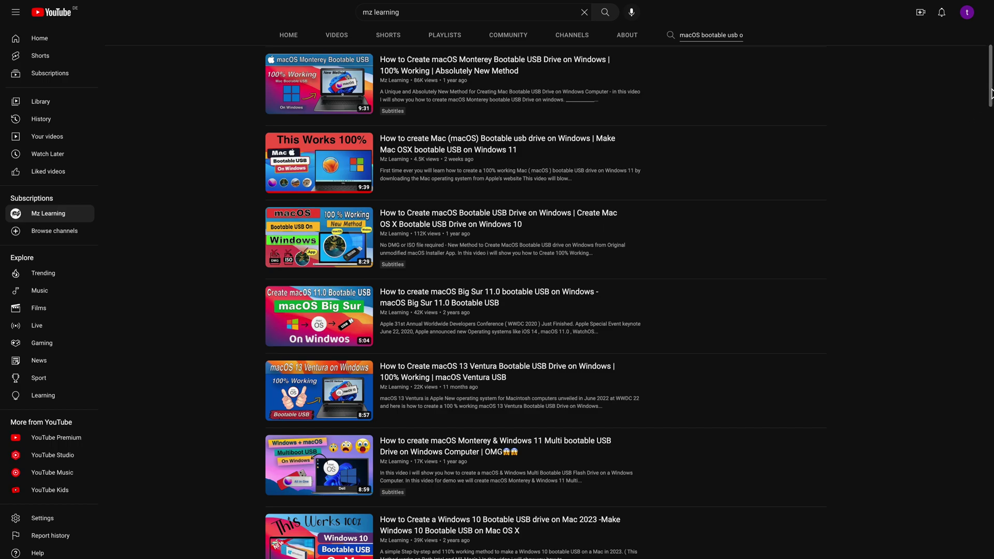
{"action": "left_click_drag", "start_coordinate": [989, 98], "coordinate": [990, 68]}
{"action": "scroll", "coordinate": [991, 67], "scroll_direction": "up", "scroll_amount": 3}
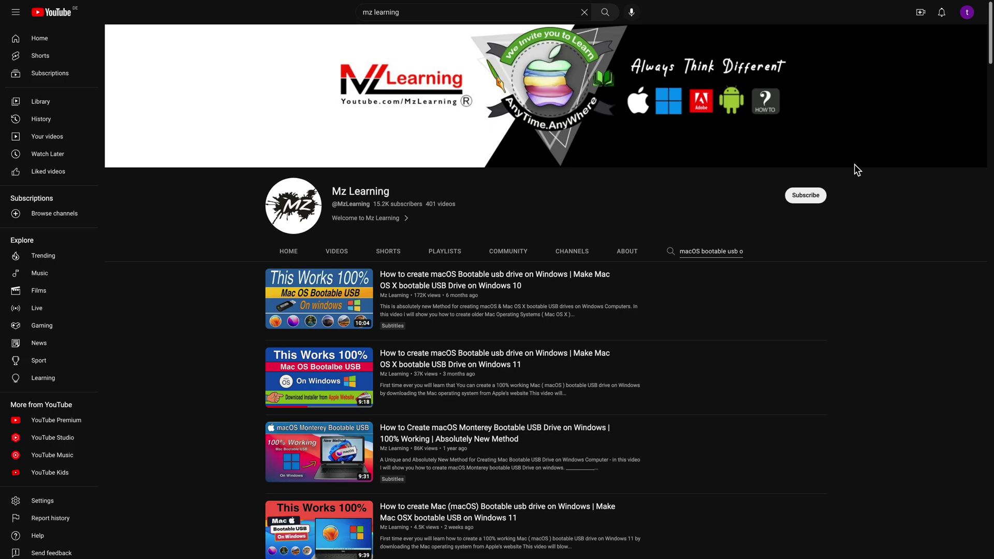
{"action": "left_click", "coordinate": [805, 198]}
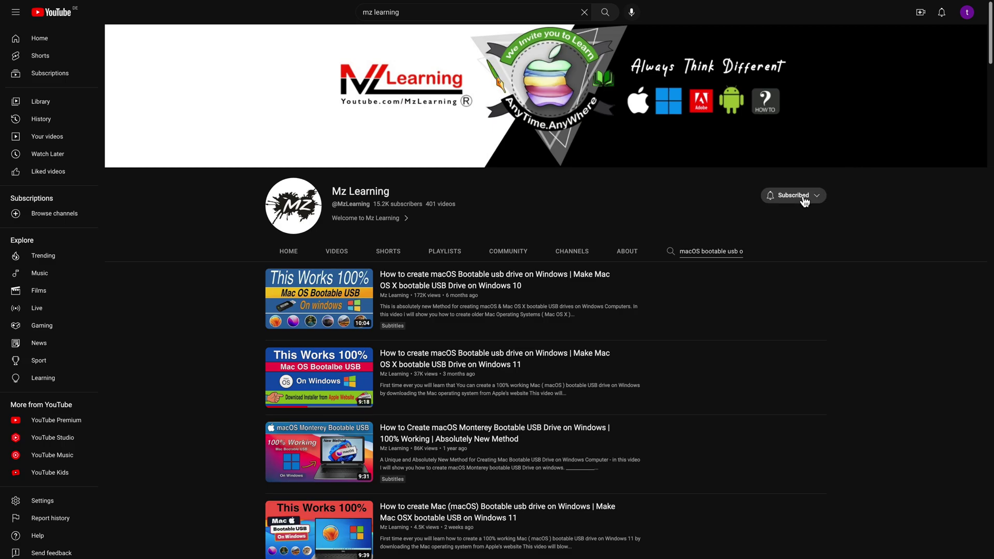
{"action": "left_click", "coordinate": [773, 200]}
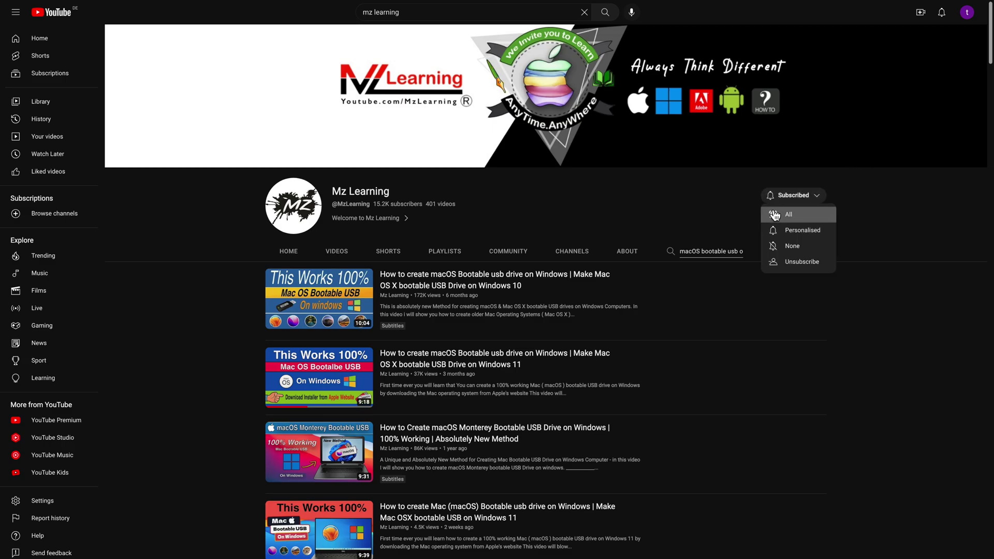